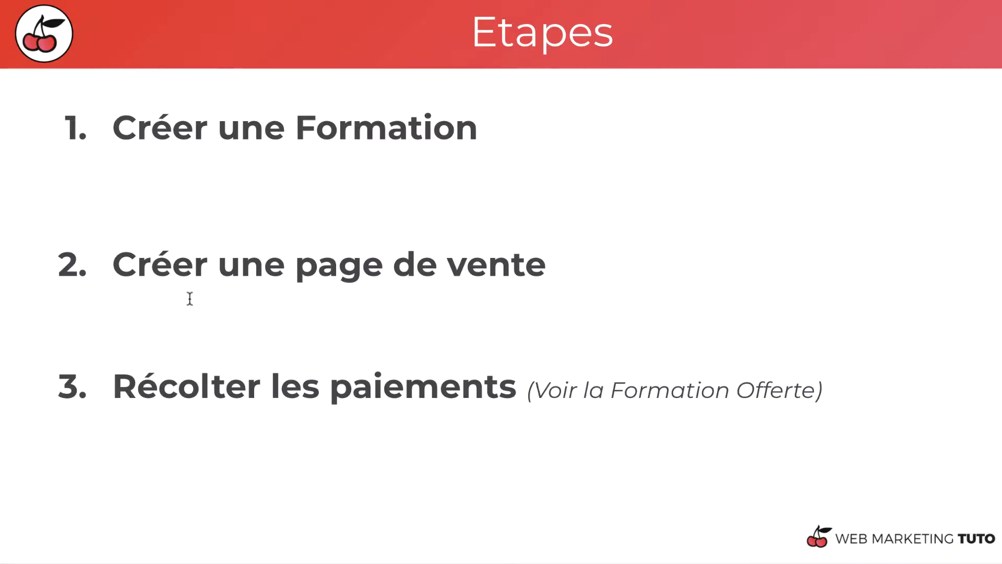
pyautogui.moveTo(319, 251); pyautogui.dragTo(282, 262)
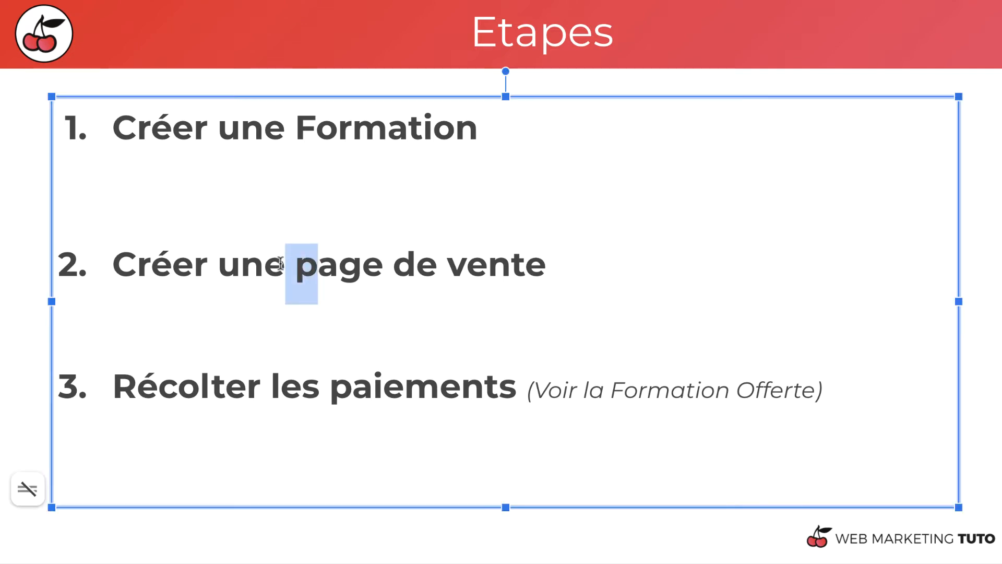
pyautogui.write('P')
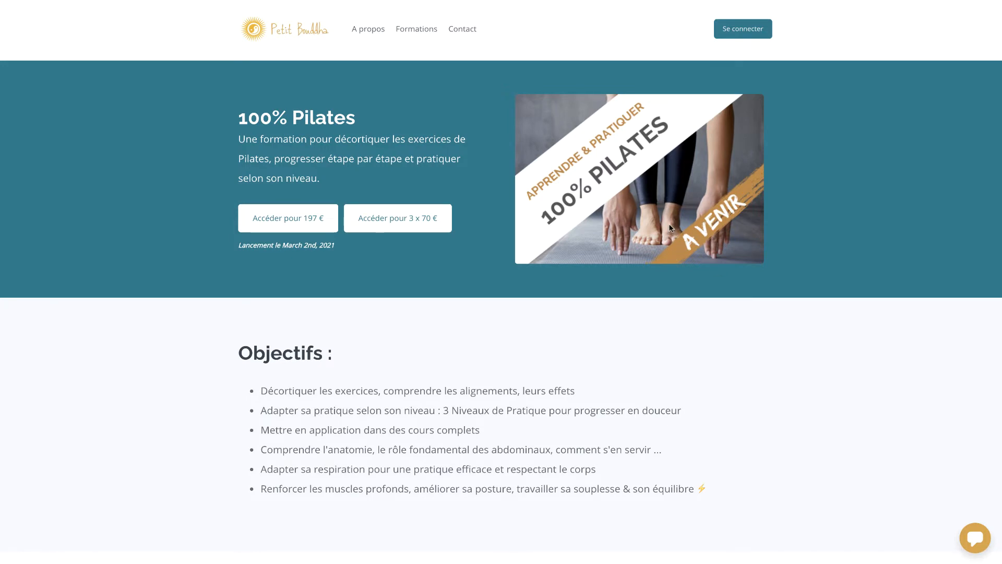
# Step: Look through the 100% Pilates sales page from its banner down to the final purchase section
pyautogui.moveTo(331, 245); pyautogui.dragTo(303, 243)
pyautogui.click(529, 332)
pyautogui.scroll(-10, 530, 333)
pyautogui.scroll(-2, 529, 333)
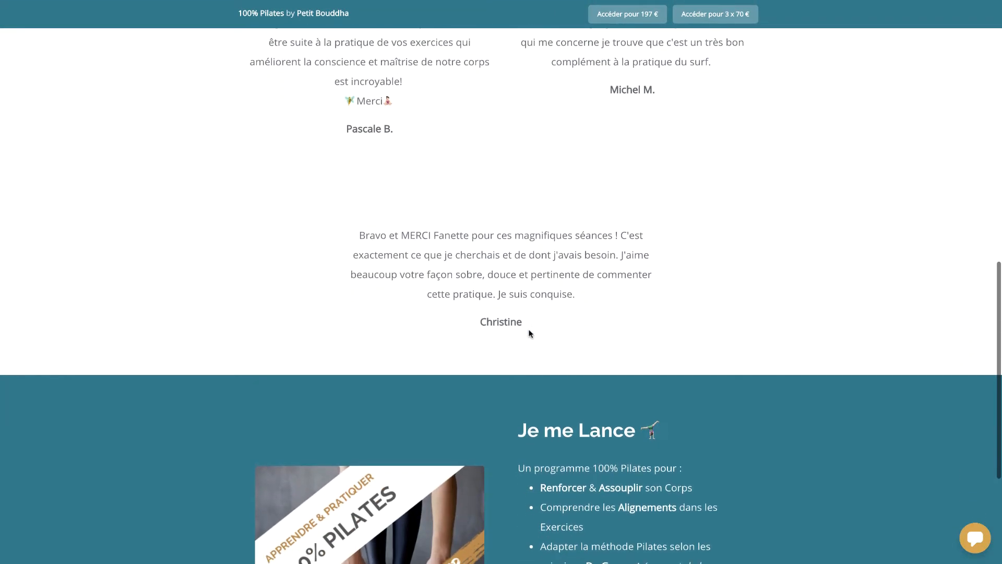
pyautogui.scroll(-2, 529, 333)
pyautogui.scroll(-2, 528, 333)
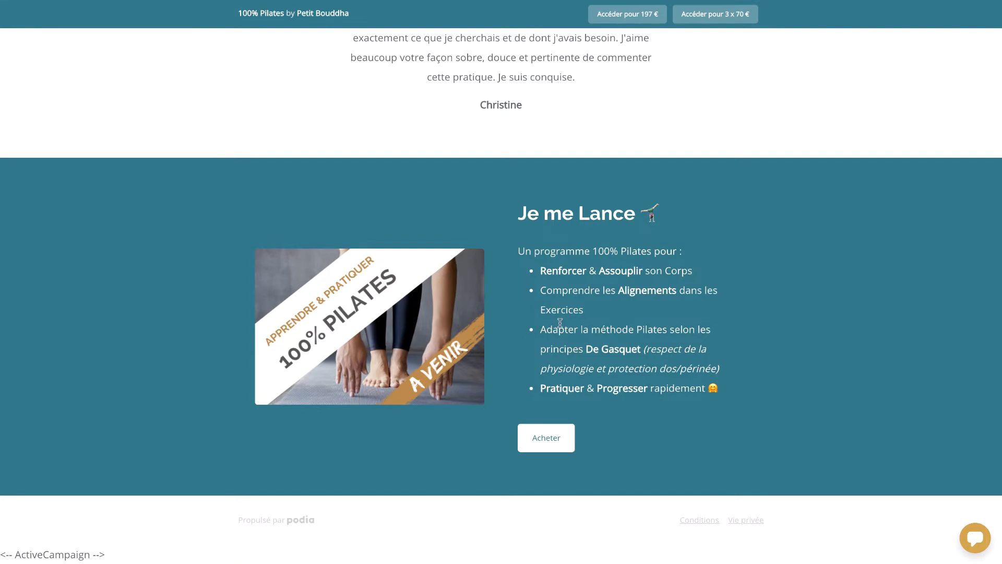
pyautogui.scroll(16, 560, 323)
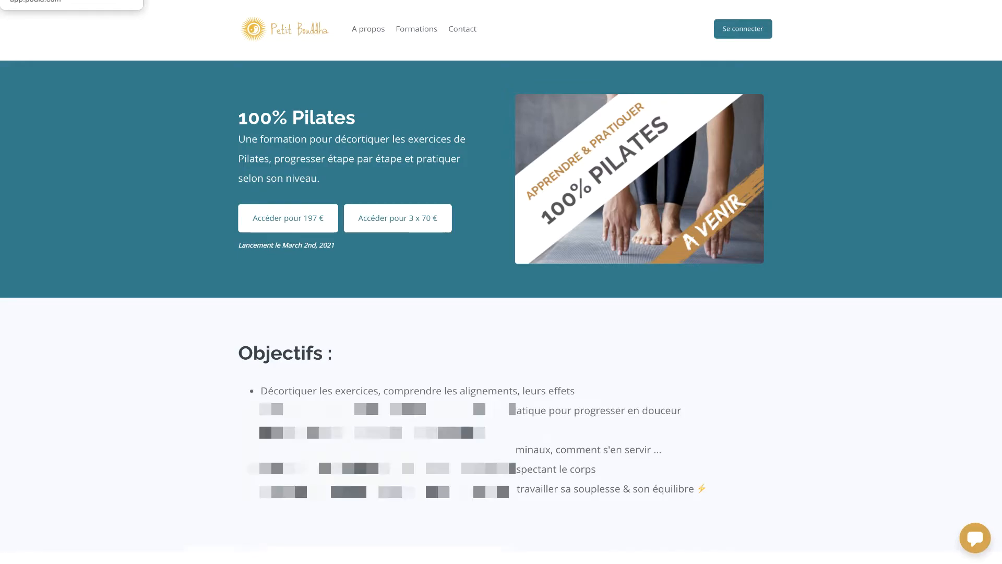
# Step: Switch to the Podia dashboard and open the site editor for Petit Bouddha
pyautogui.click(52, 0)
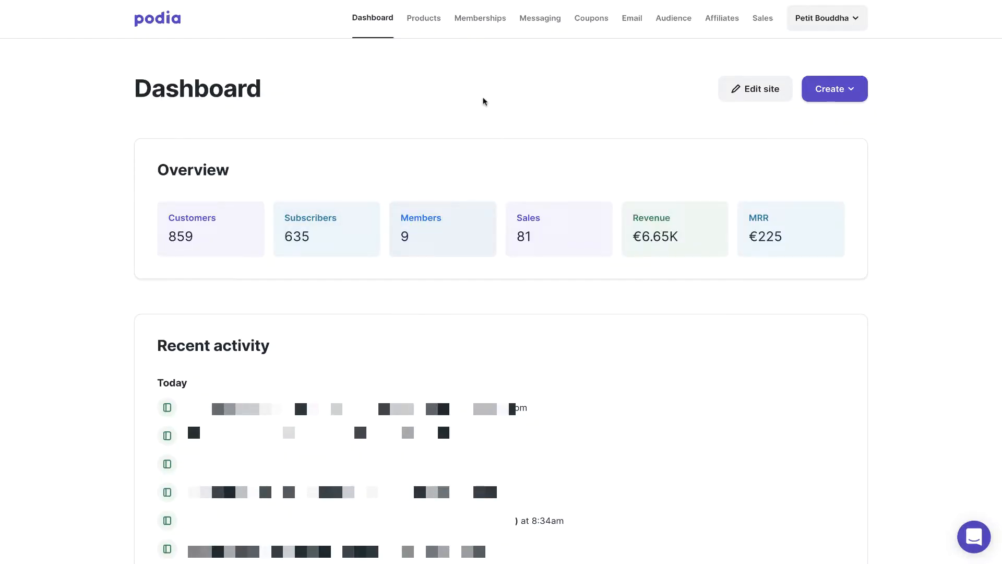
pyautogui.click(851, 26)
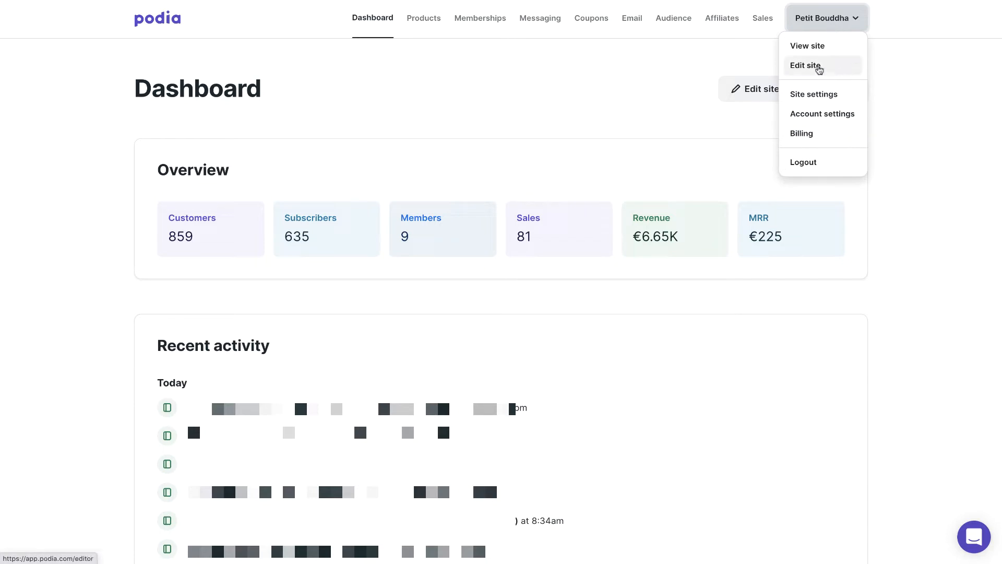
pyautogui.click(817, 69)
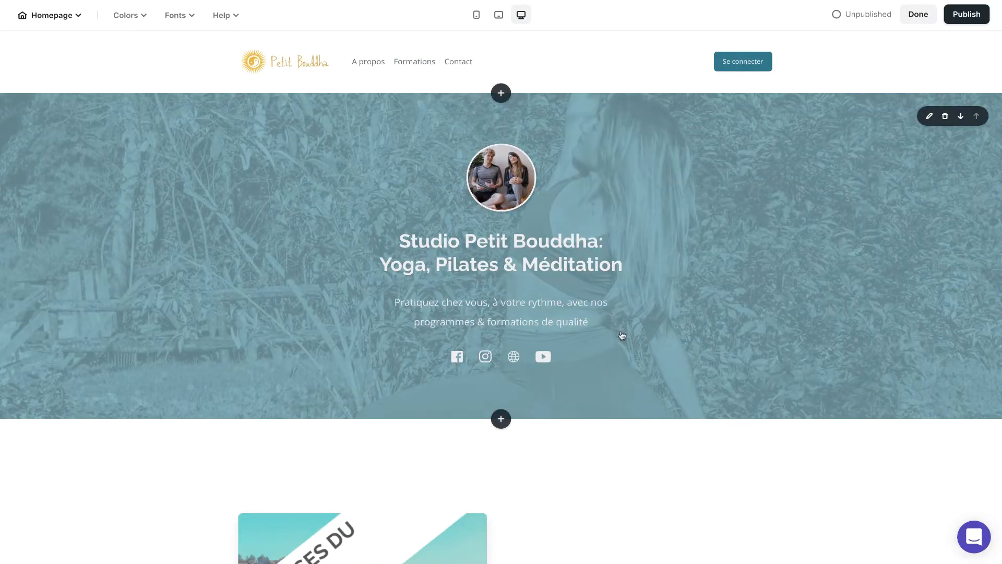
# Step: Look over the homepage, and open the first "30 jours pour se mettre (vraiment) au Yoga" product page for editing
pyautogui.scroll(-9, 468, 244)
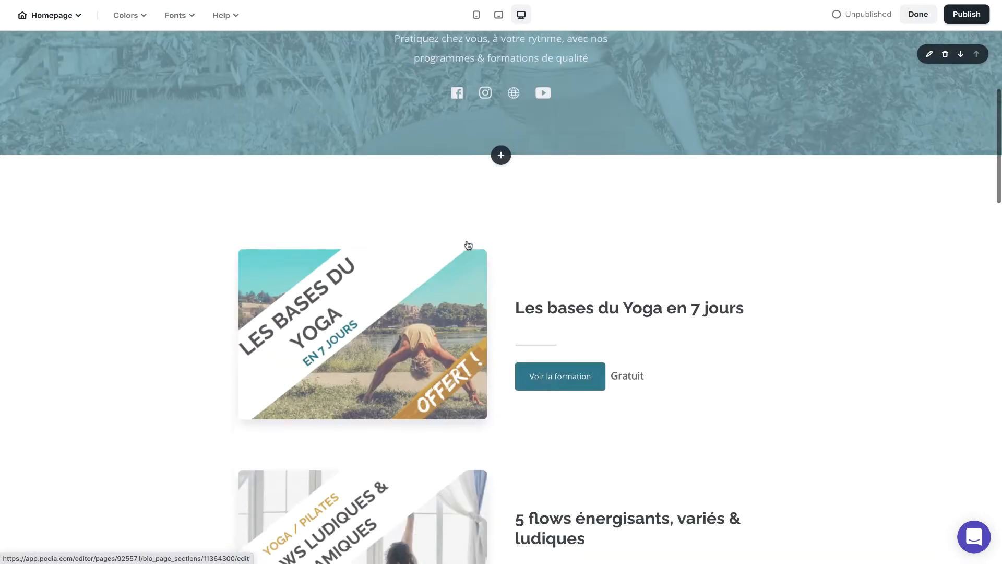
pyautogui.scroll(-15, 550, 379)
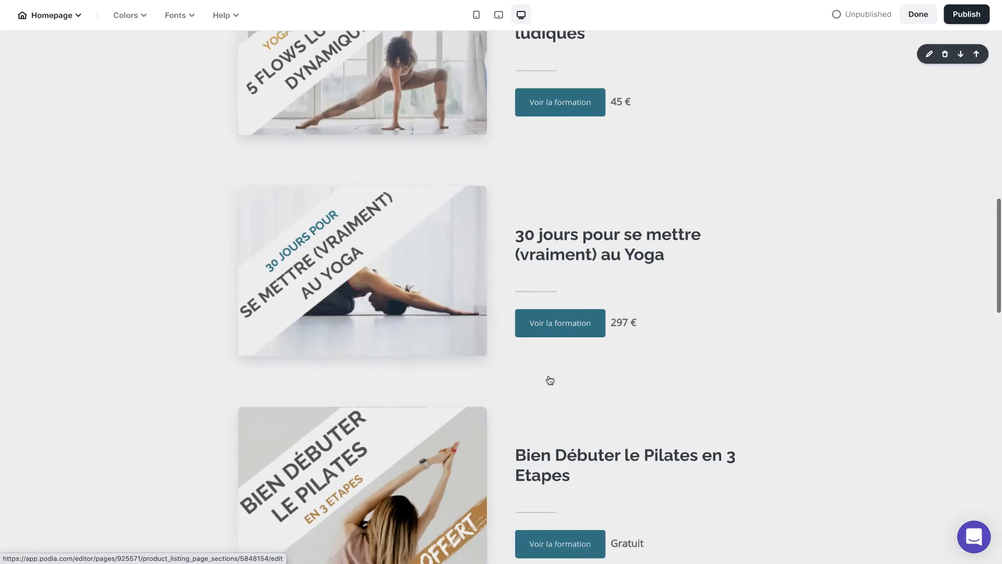
pyautogui.scroll(10, 550, 380)
pyautogui.scroll(8, 550, 379)
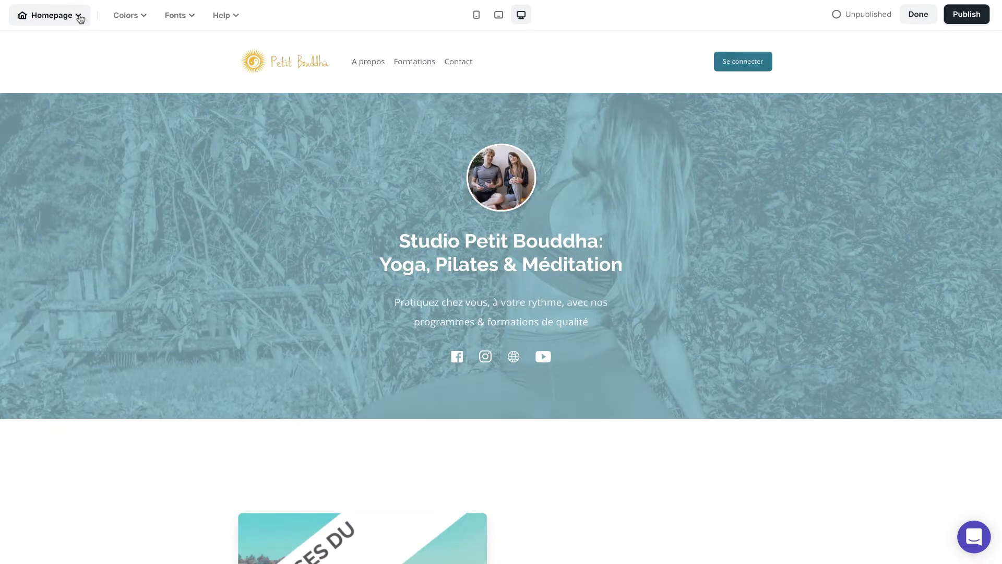
pyautogui.click(80, 18)
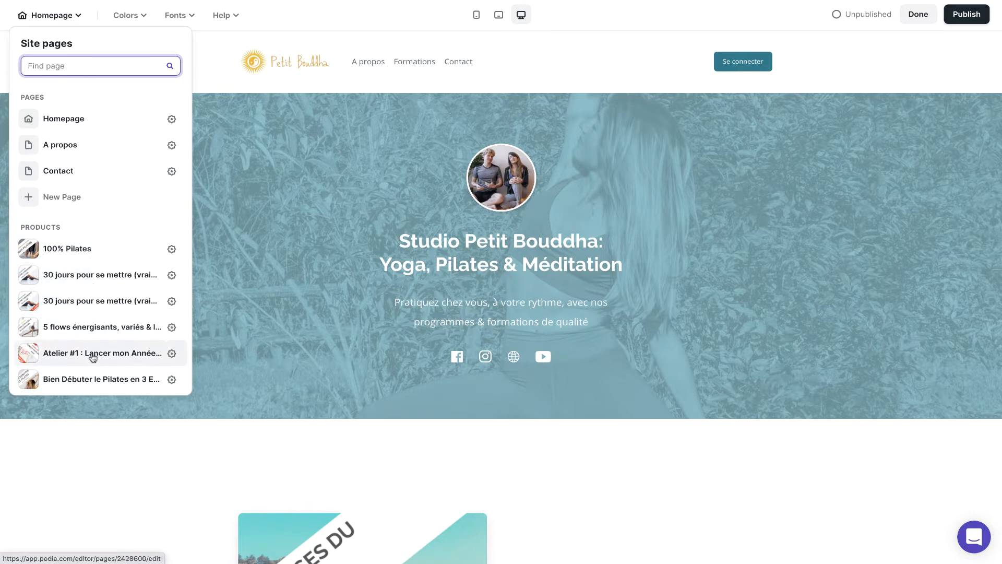
pyautogui.scroll(-2, 93, 358)
pyautogui.scroll(-1, 93, 358)
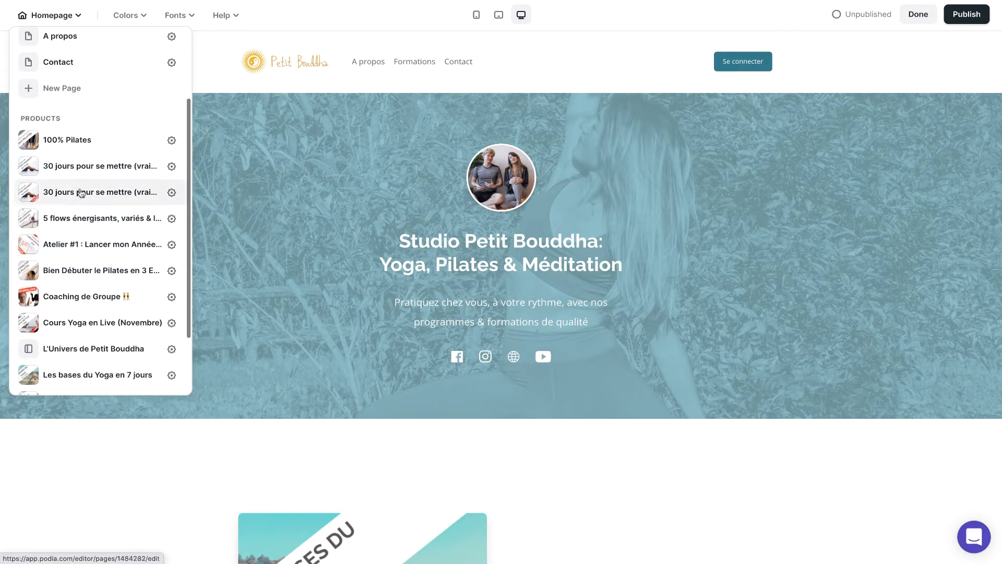
pyautogui.click(104, 168)
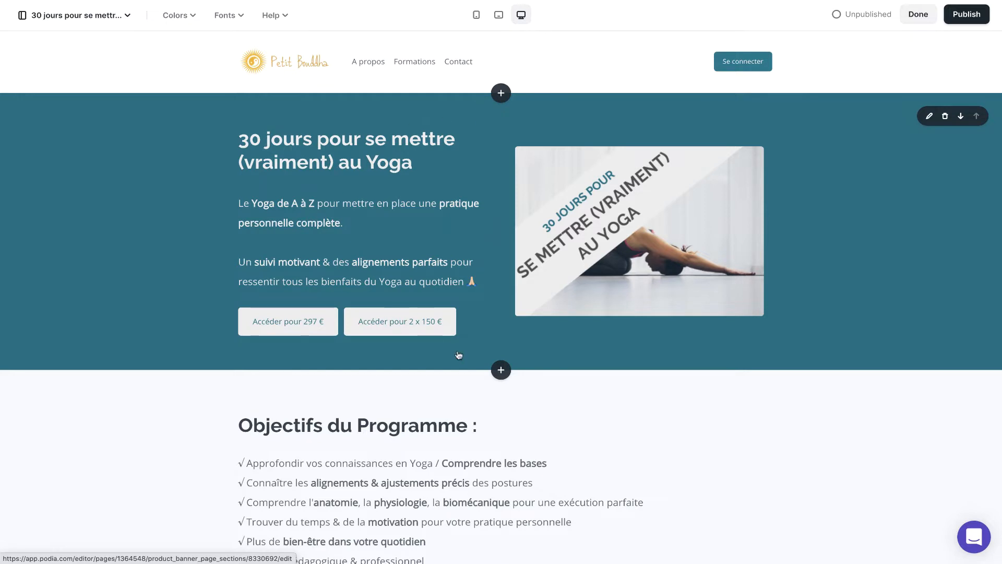
# Step: Preview the product page in tablet and mobile formats, and return to the desktop view
pyautogui.click(499, 17)
pyautogui.click(477, 16)
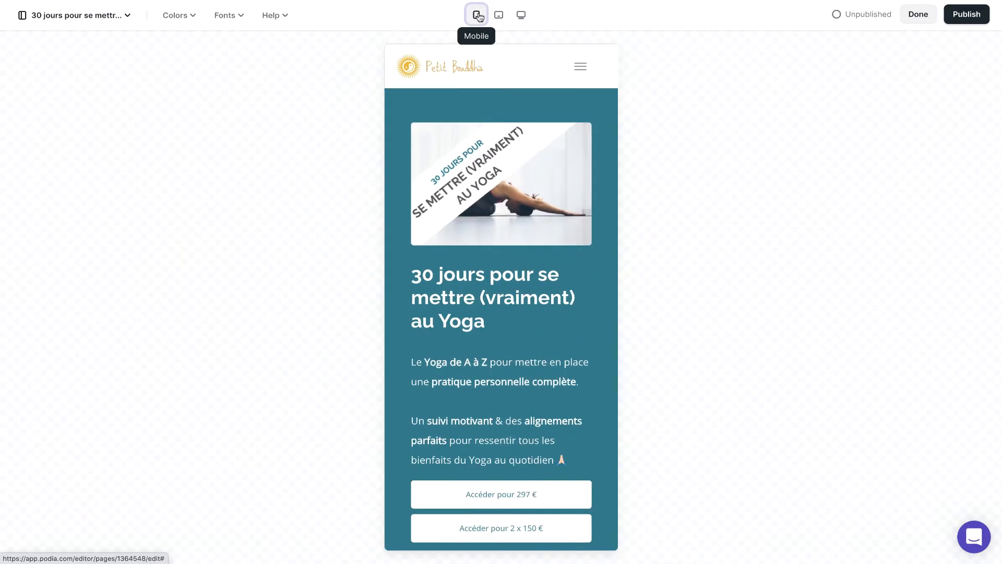
pyautogui.click(521, 16)
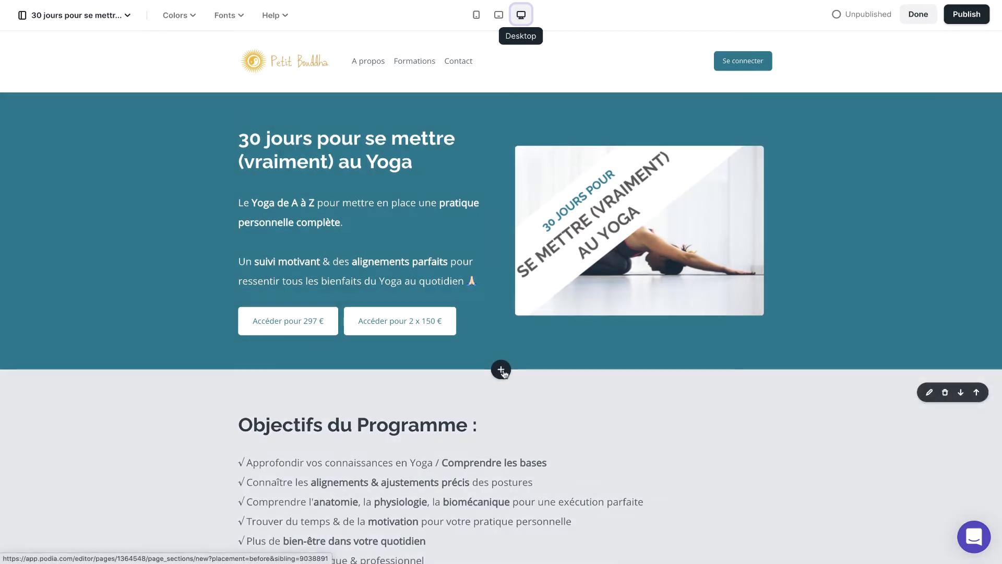
# Step: Add a Table of contents section between the product banner and the "Objectifs du Programme" section
pyautogui.scroll(-1, 501, 369)
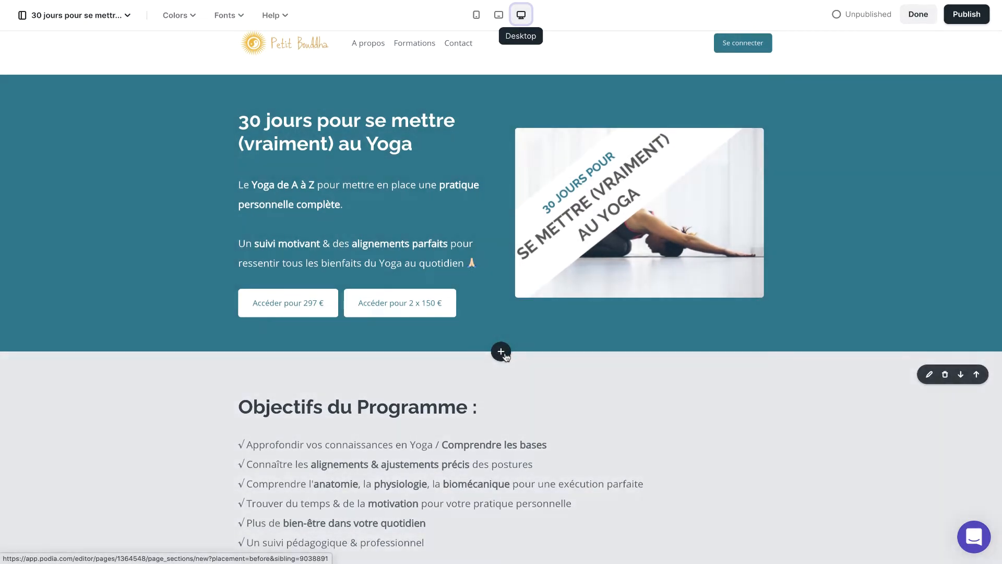
pyautogui.click(501, 351)
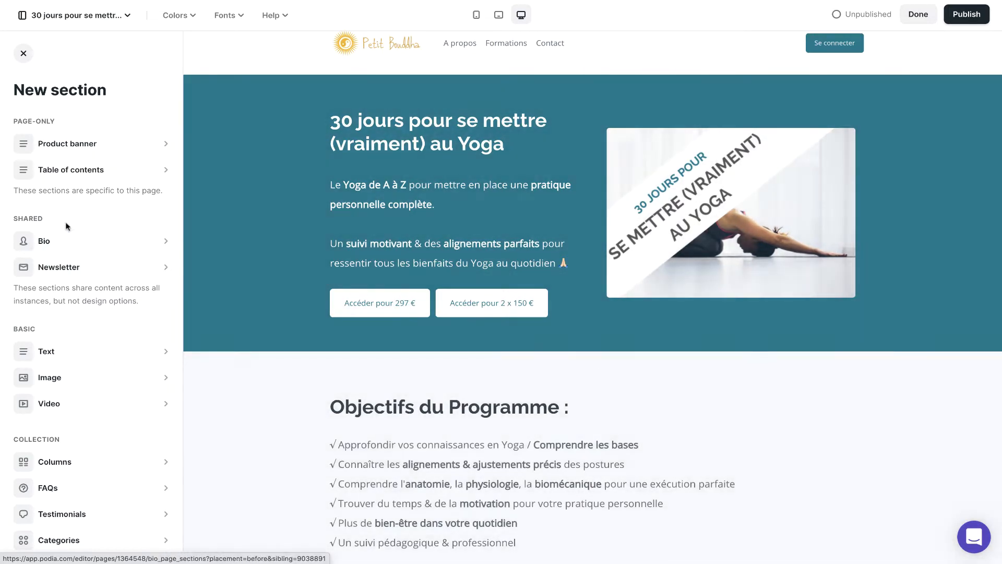
pyautogui.click(152, 176)
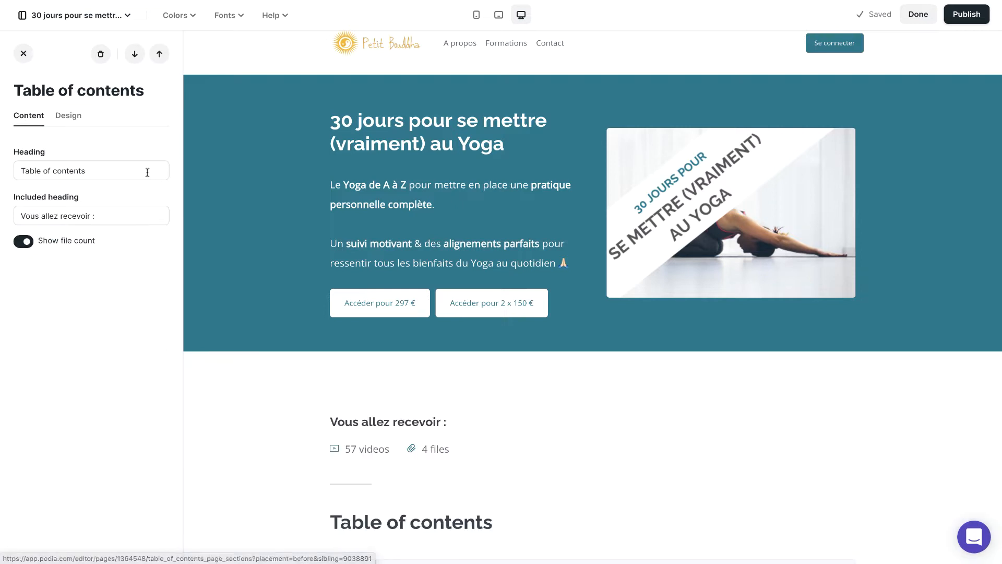
# Step: Change the heading of the Table of contents section to "Contenu"
pyautogui.scroll(-2, 408, 459)
pyautogui.scroll(-2, 408, 459)
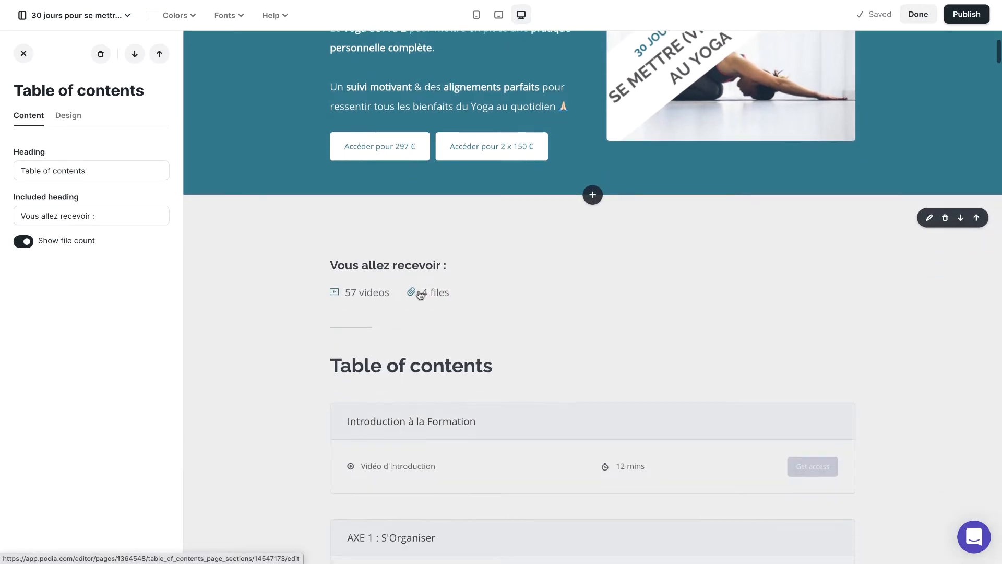
pyautogui.scroll(-3, 614, 393)
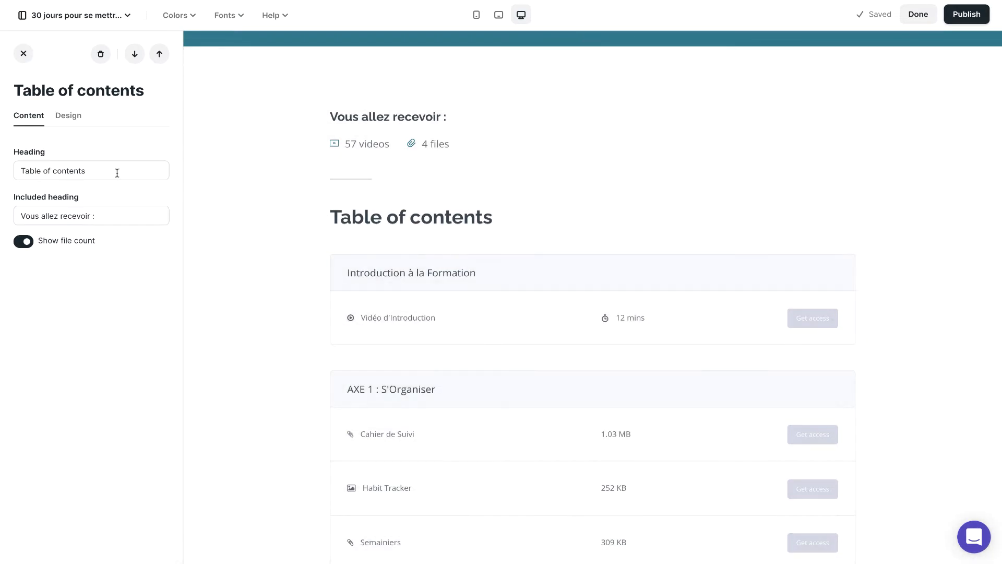
pyautogui.moveTo(117, 170); pyautogui.dragTo(2, 162)
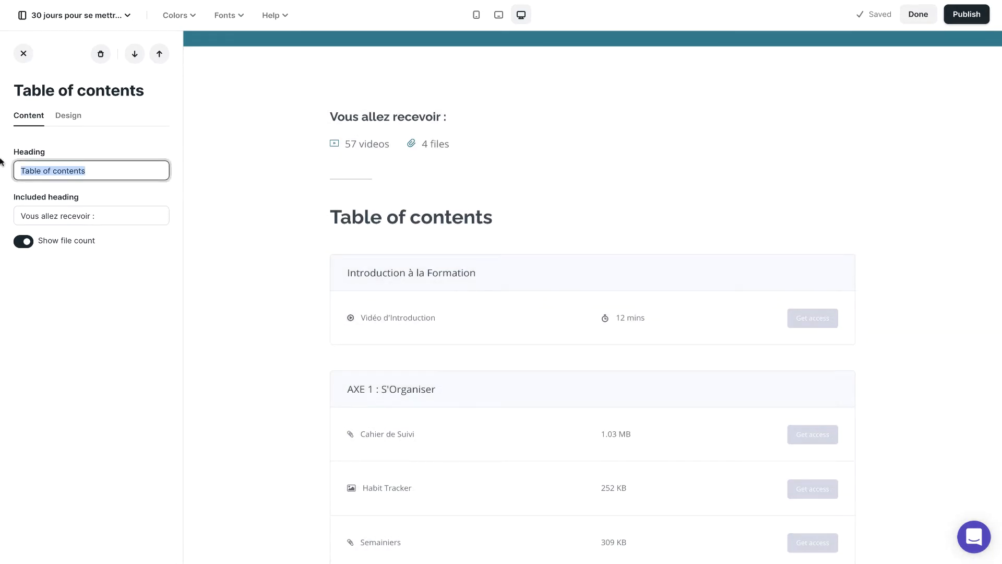
pyautogui.write('Contenu')
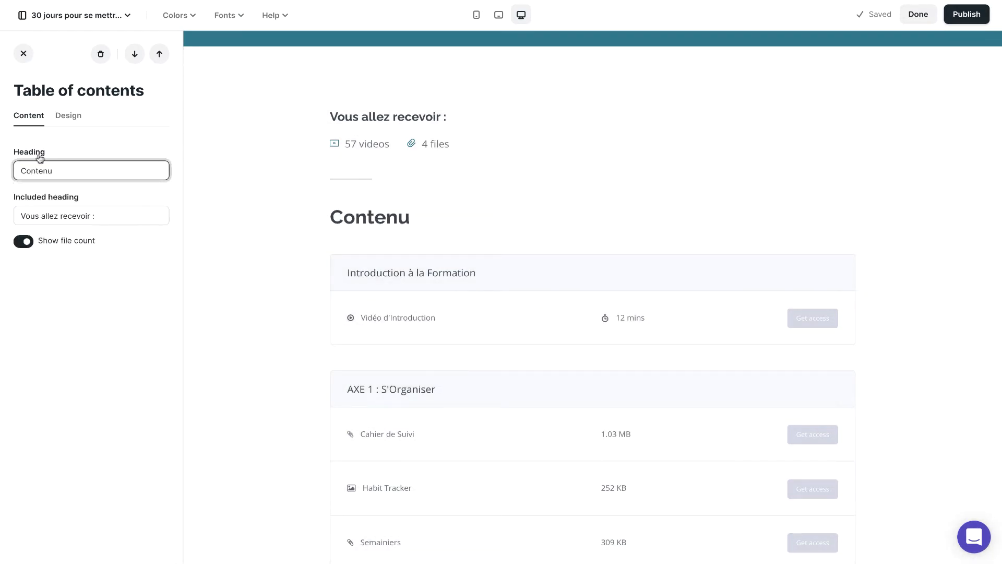
# Step: Move the "Contenu" section down the page to sit below the "Nos élèves en parlent mieux que nous" testimonials, and check its placement
pyautogui.scroll(-6, 577, 414)
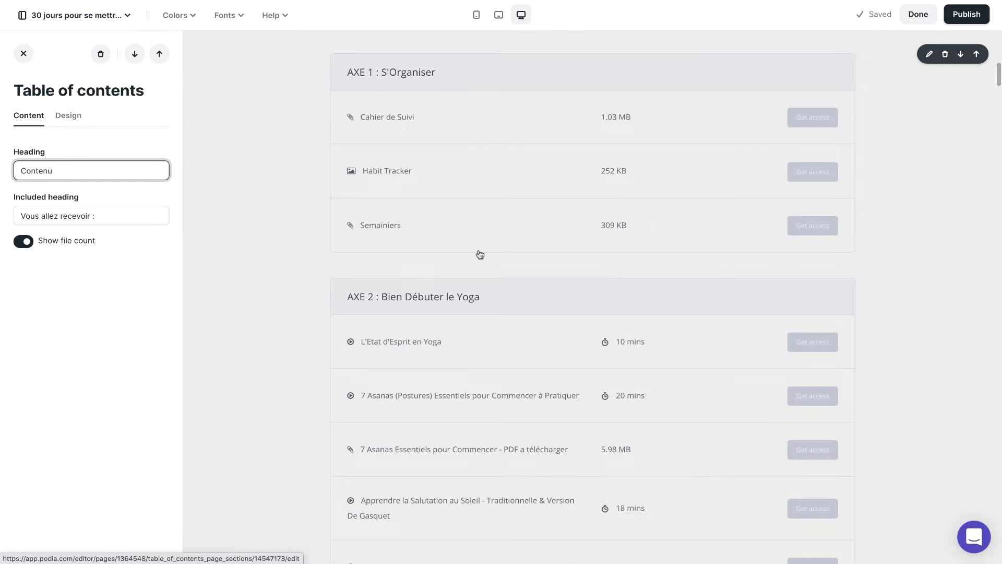
pyautogui.scroll(7, 480, 254)
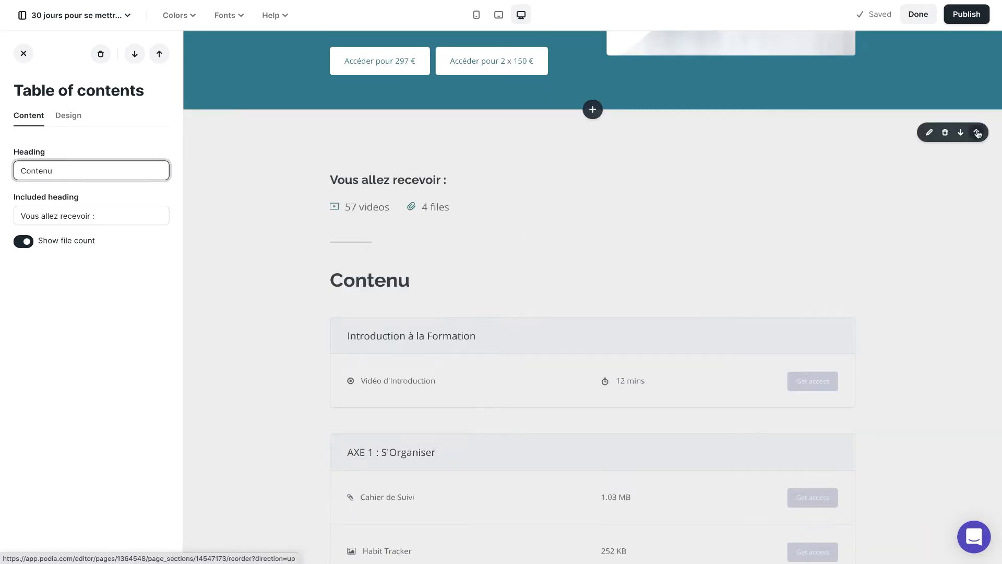
pyautogui.click(975, 133)
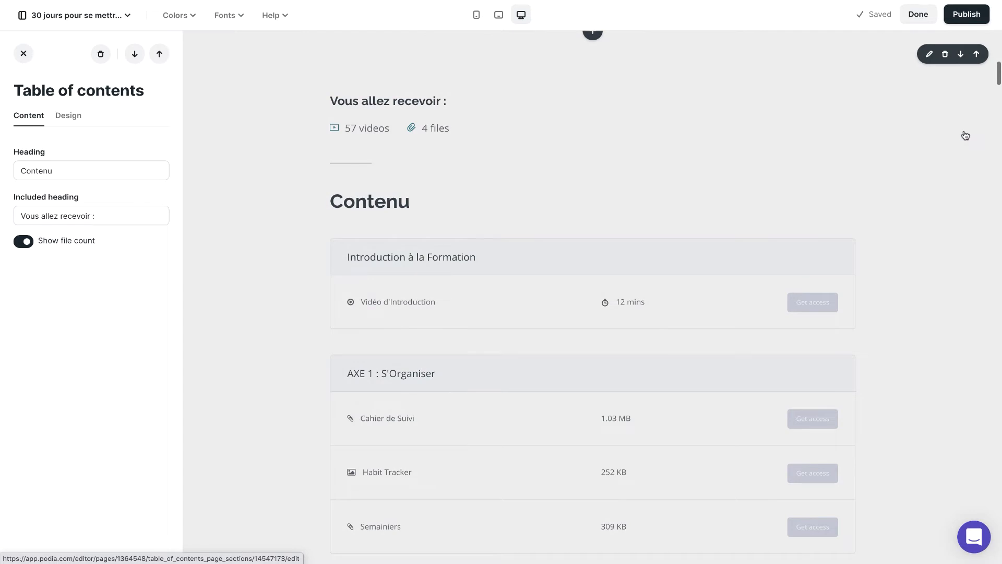
pyautogui.click(960, 54)
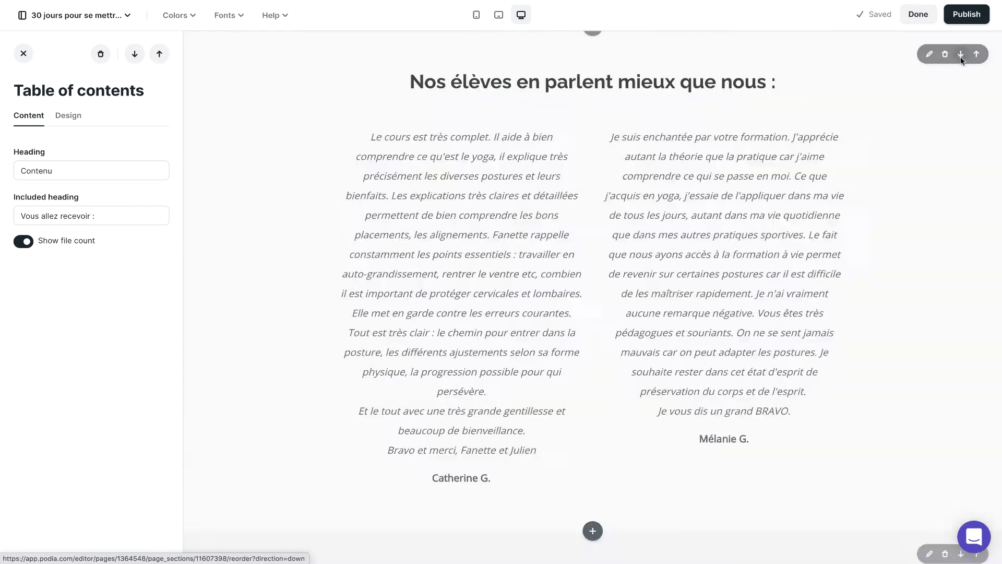
pyautogui.scroll(19, 751, 290)
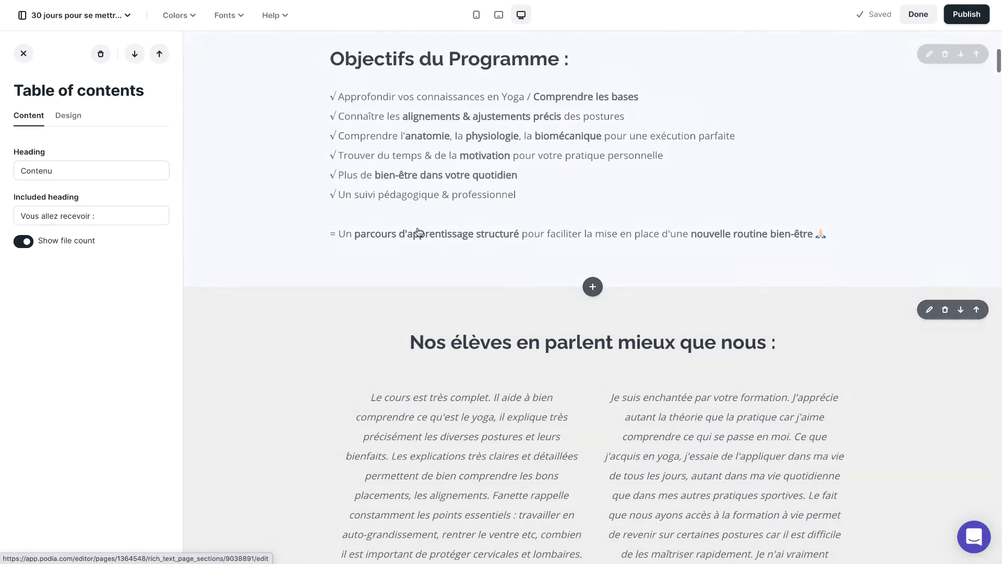
pyautogui.scroll(-8, 521, 537)
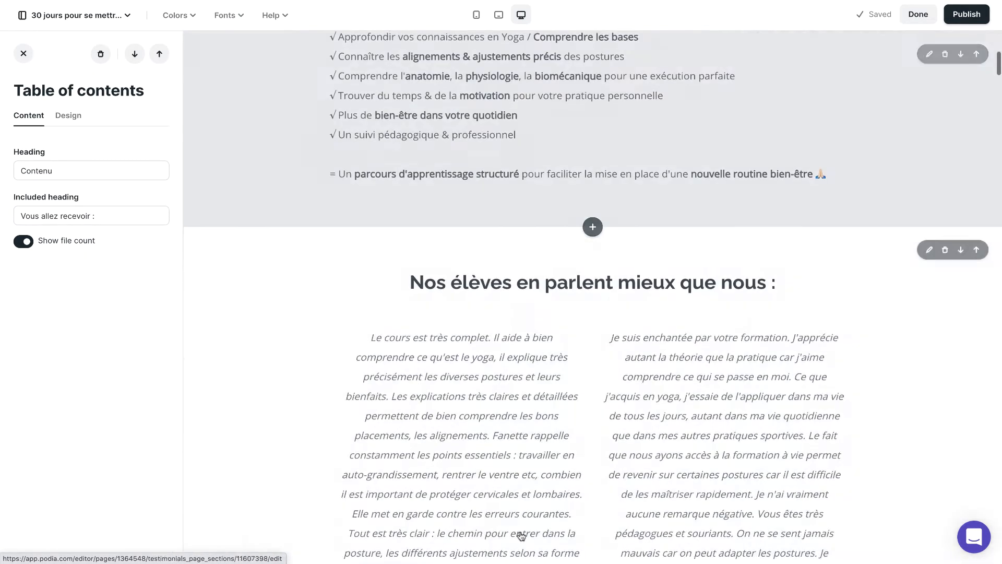
pyautogui.scroll(-2, 641, 379)
pyautogui.scroll(-15, 641, 380)
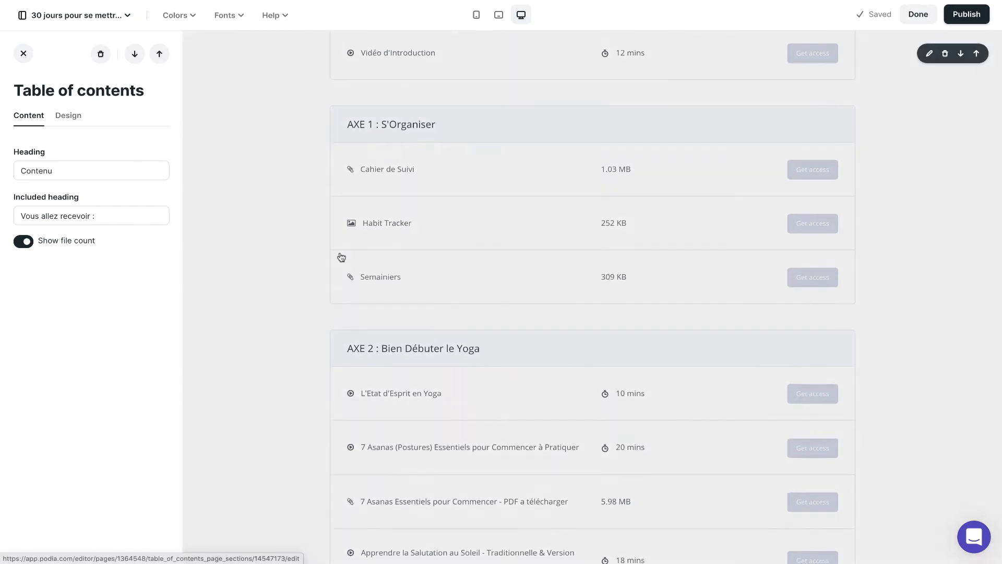
pyautogui.scroll(6, 340, 257)
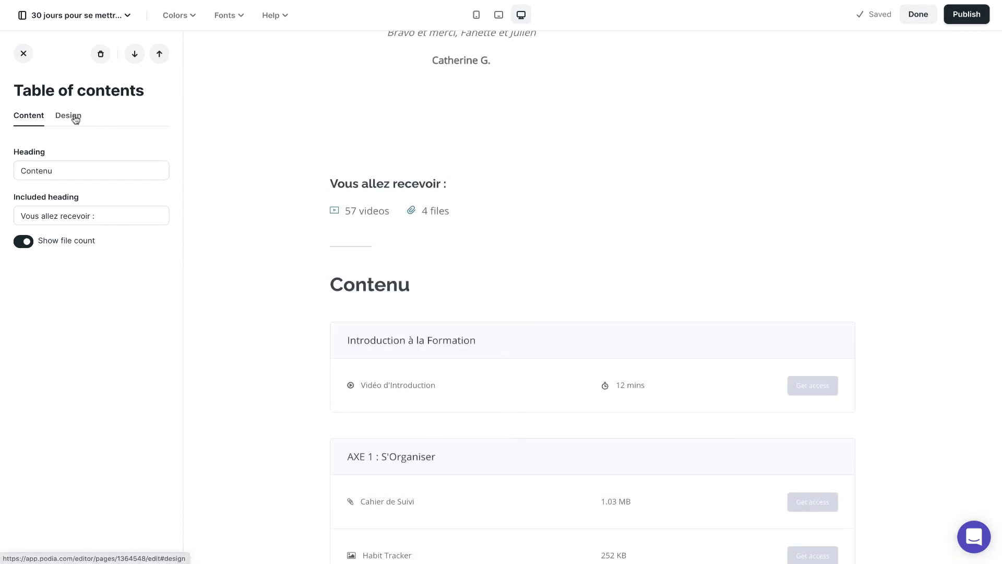
# Step: Switch the "Contenu" section to custom colors and set its heading color to blue 4DA5E0
pyautogui.click(72, 116)
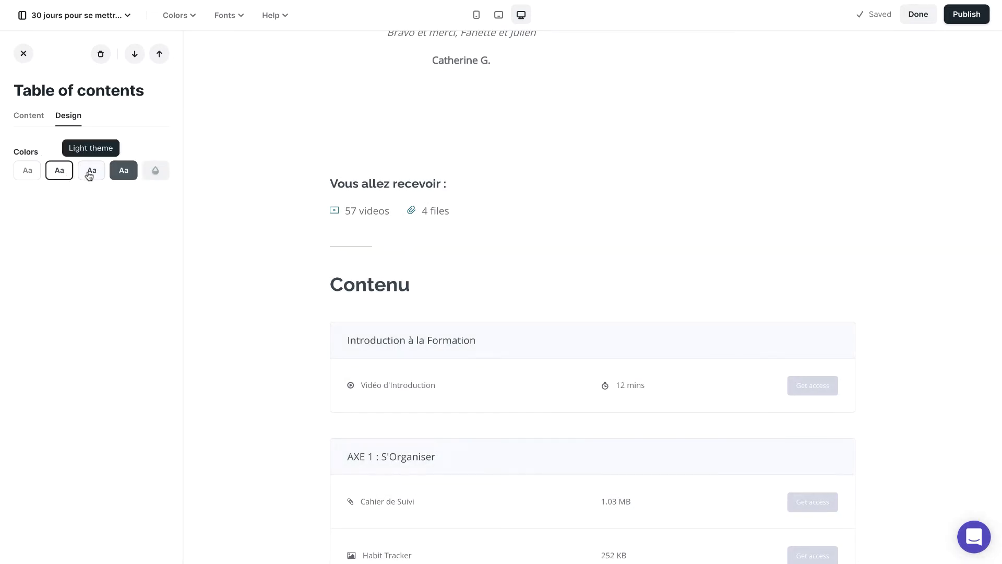
pyautogui.click(157, 175)
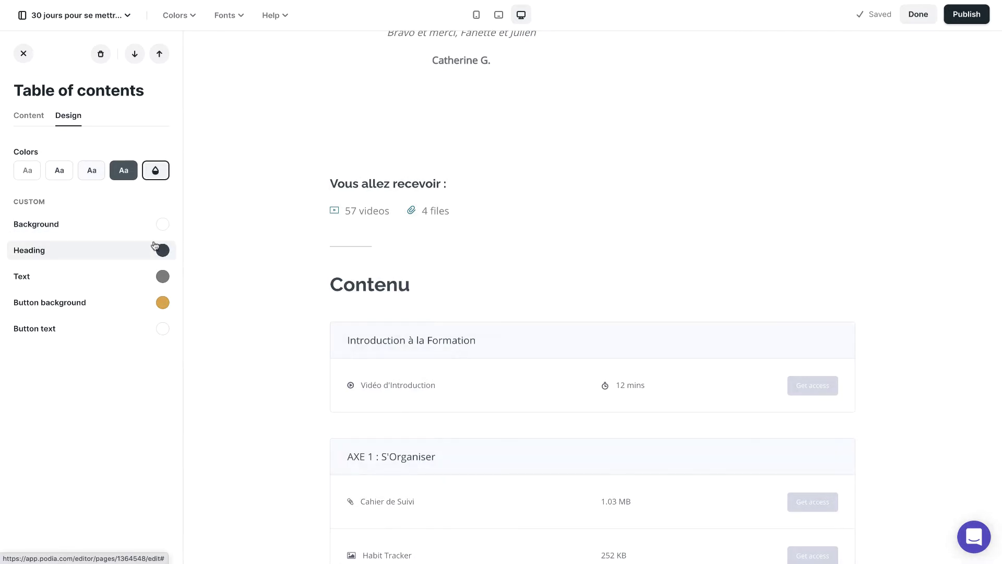
pyautogui.click(162, 250)
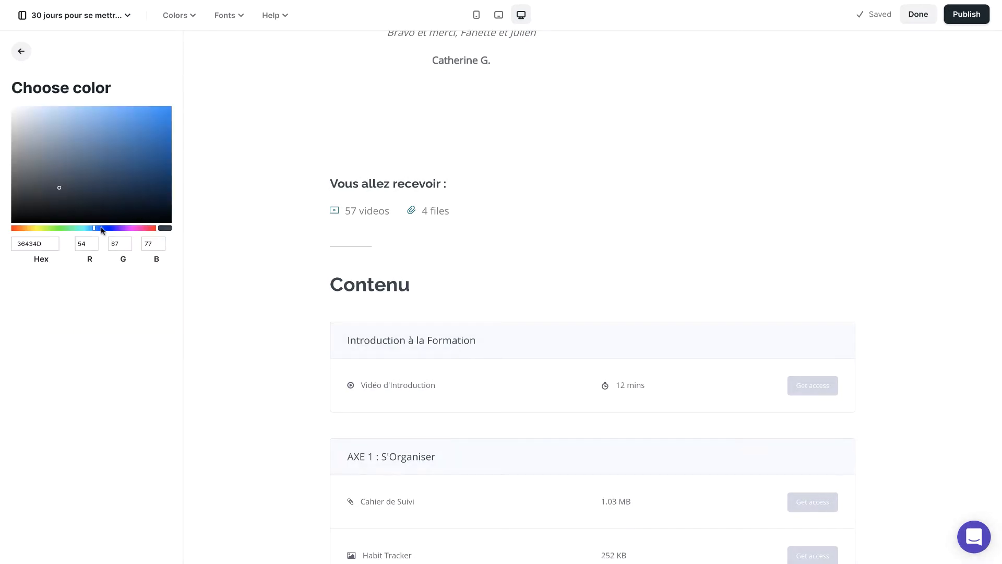
pyautogui.moveTo(103, 185); pyautogui.dragTo(115, 120)
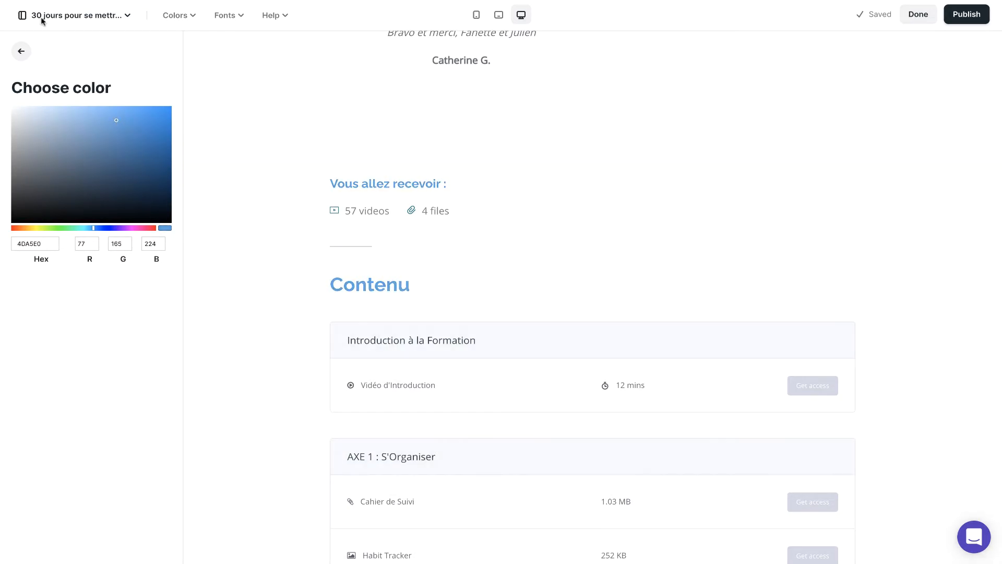
# Step: Set the background color of the "Contenu" table of contents section to light grey ECECEC
pyautogui.click(21, 50)
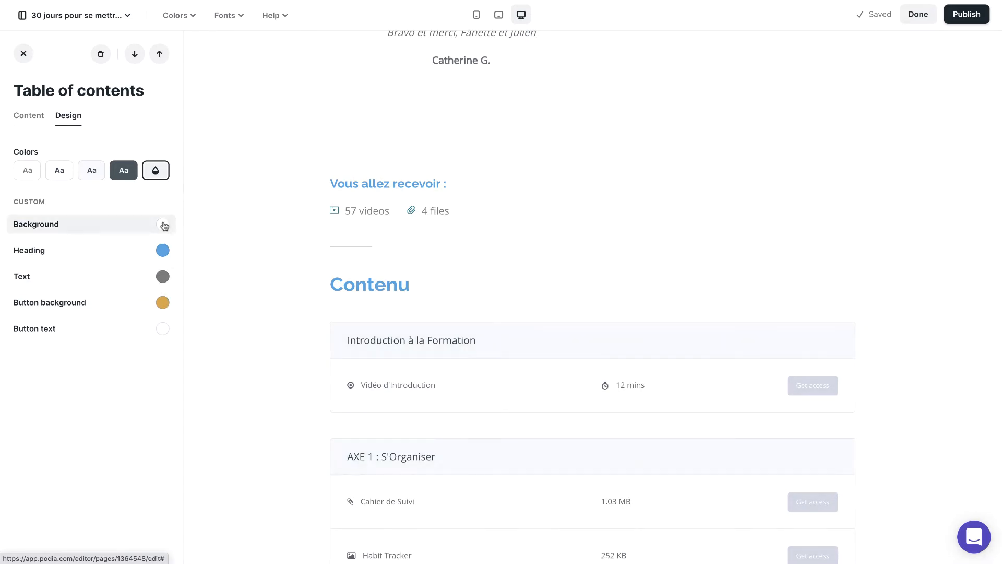
pyautogui.click(163, 224)
pyautogui.moveTo(3, 112); pyautogui.dragTo(8, 118)
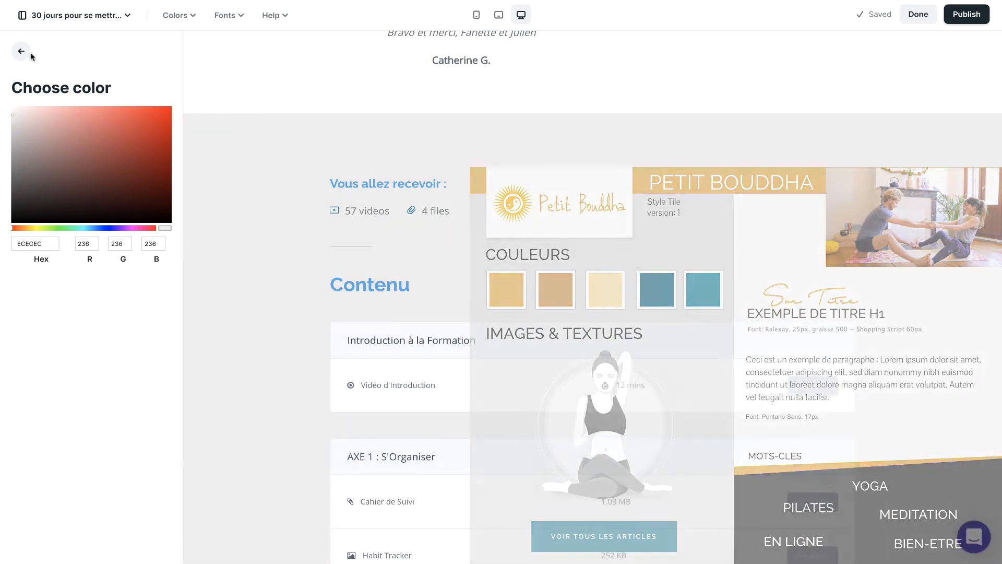
pyautogui.click(21, 50)
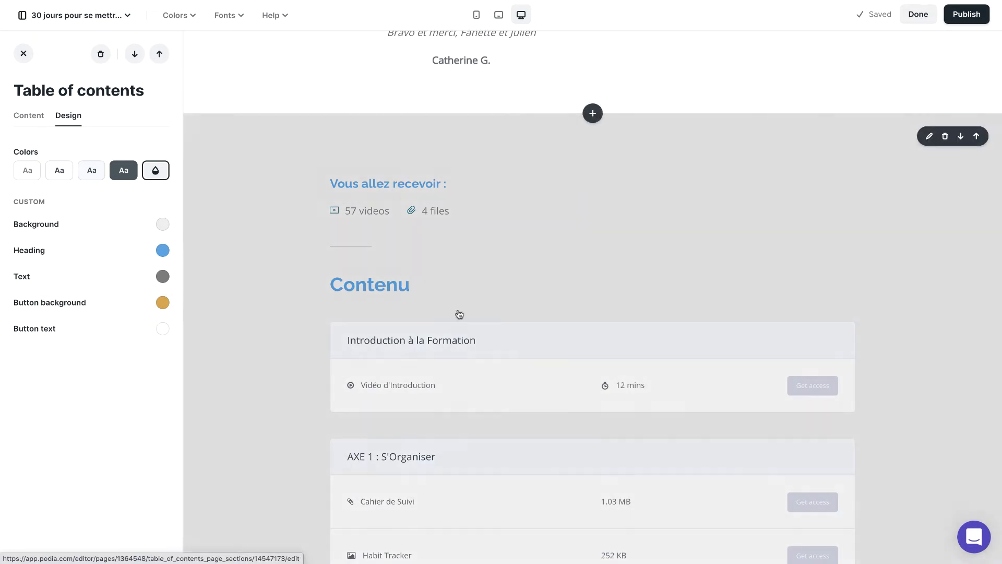
# Step: Review the restyled "Contenu" section from its first module to its end and compare it with the original table of contents below
pyautogui.scroll(-10, 553, 354)
pyautogui.scroll(-6, 553, 354)
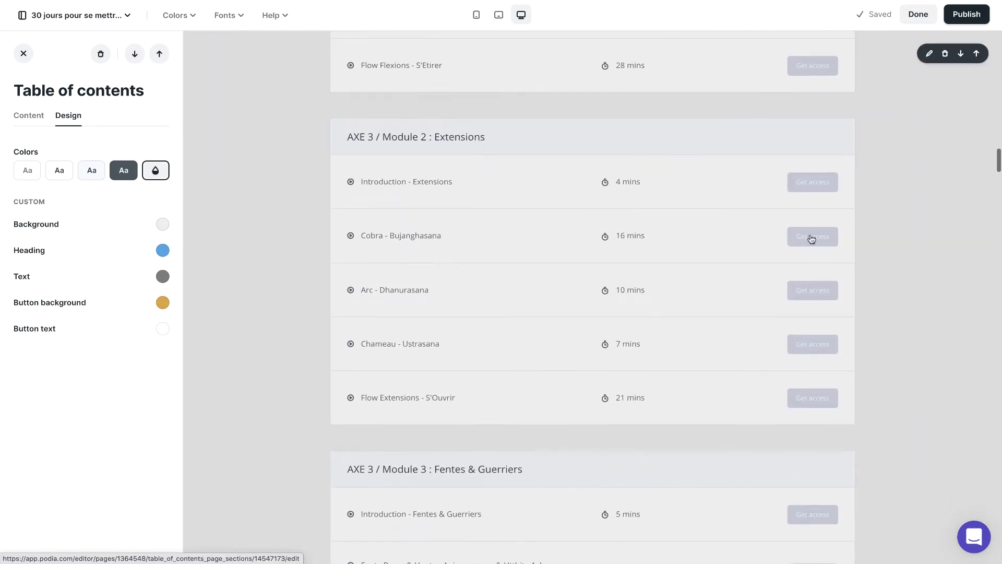
pyautogui.scroll(5, 812, 235)
pyautogui.scroll(12, 825, 188)
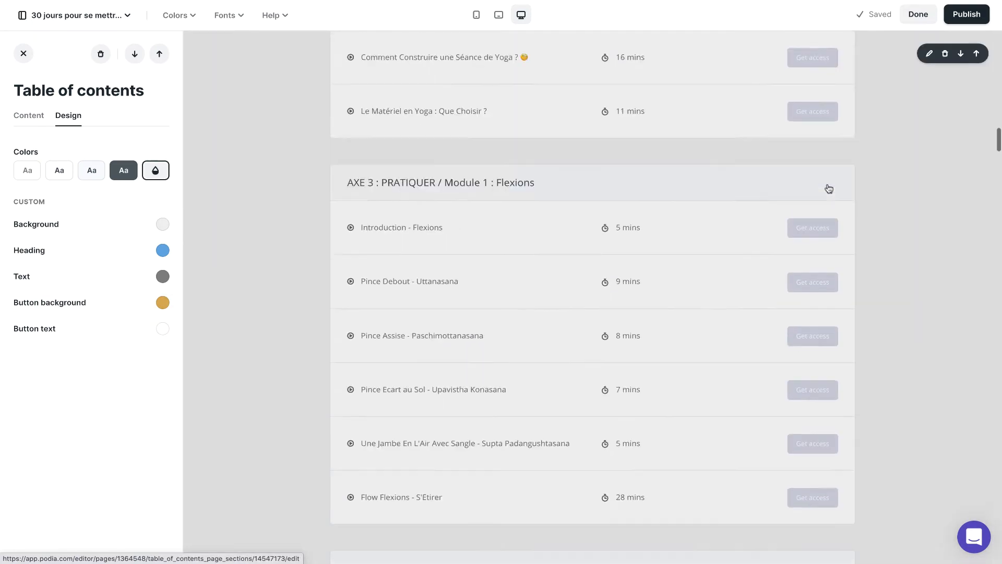
pyautogui.scroll(5, 828, 188)
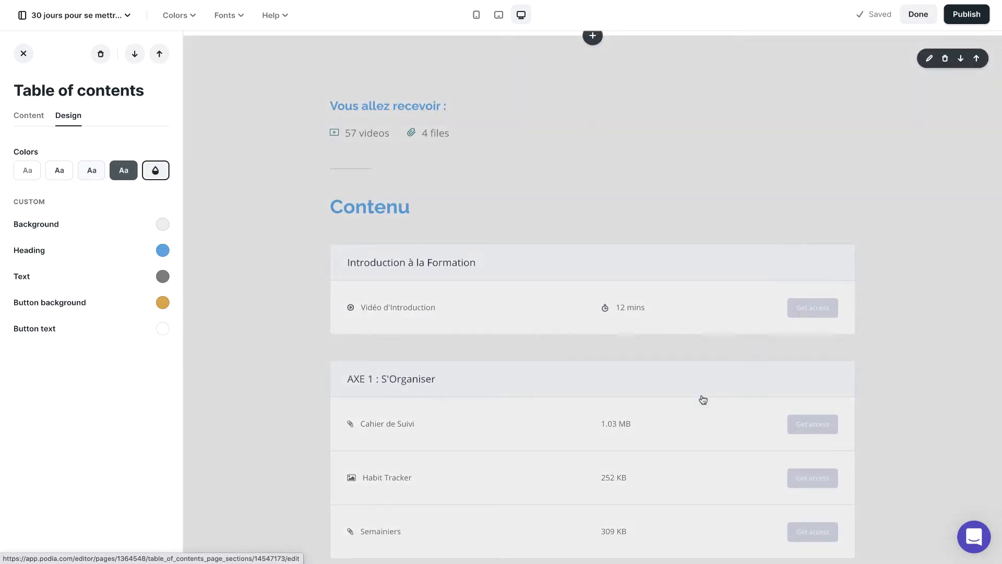
pyautogui.scroll(-15, 703, 399)
pyautogui.scroll(-20, 703, 396)
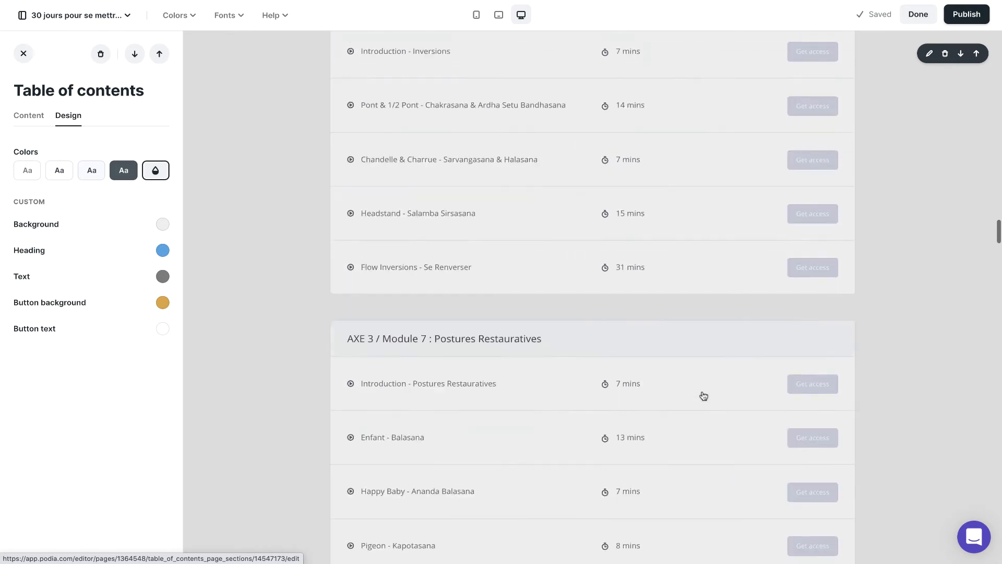
pyautogui.scroll(2, 703, 397)
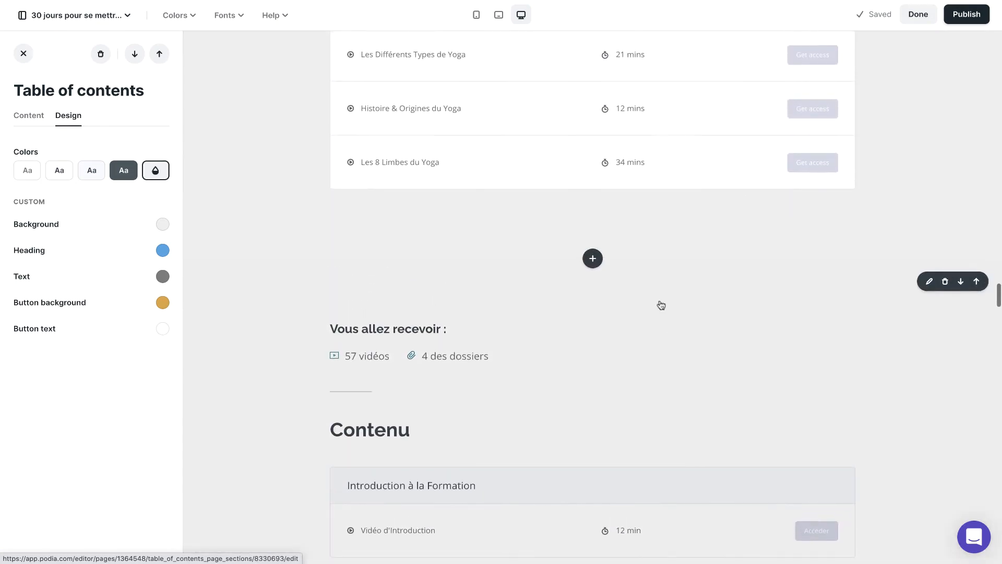
pyautogui.scroll(8, 845, 162)
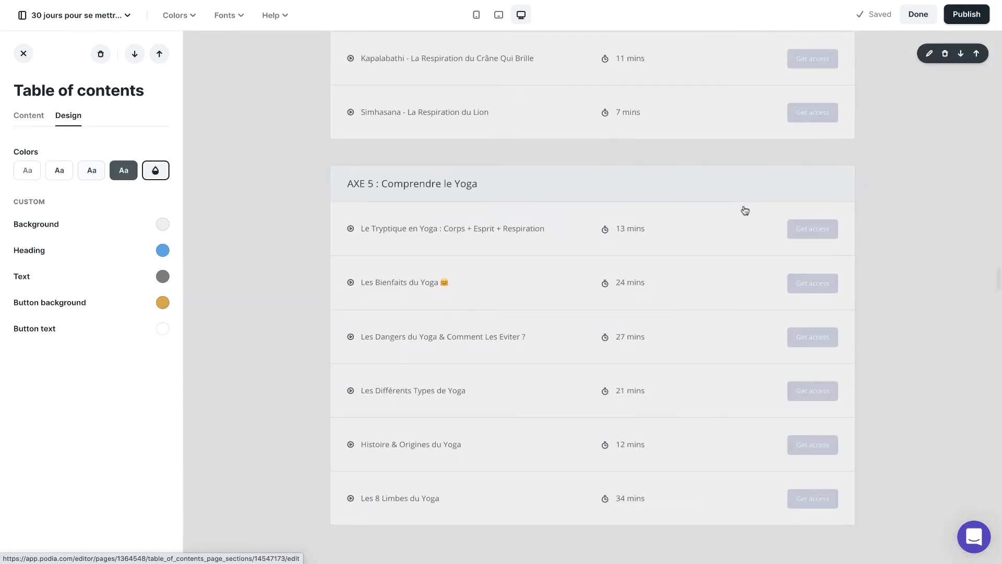
pyautogui.scroll(-12, 745, 210)
# Step: Delete the newly added Table of contents section with the blue heading, keeping the original one
pyautogui.scroll(20, 771, 327)
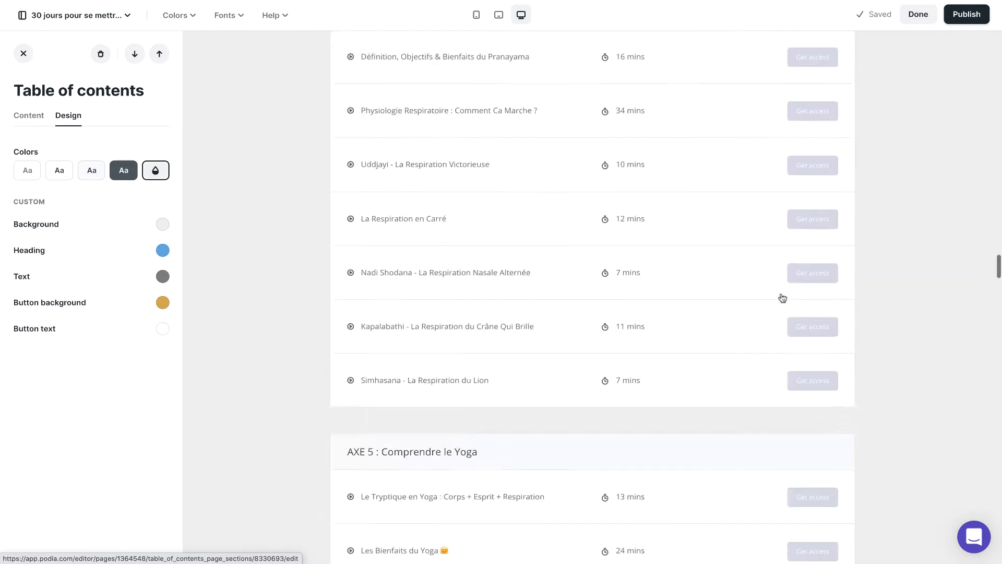
pyautogui.scroll(3, 783, 298)
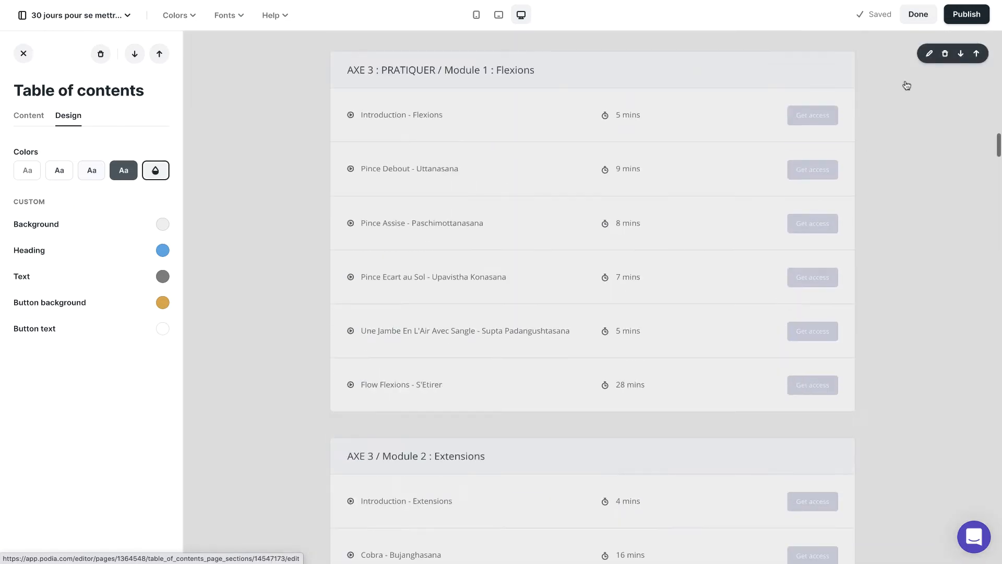
pyautogui.click(945, 54)
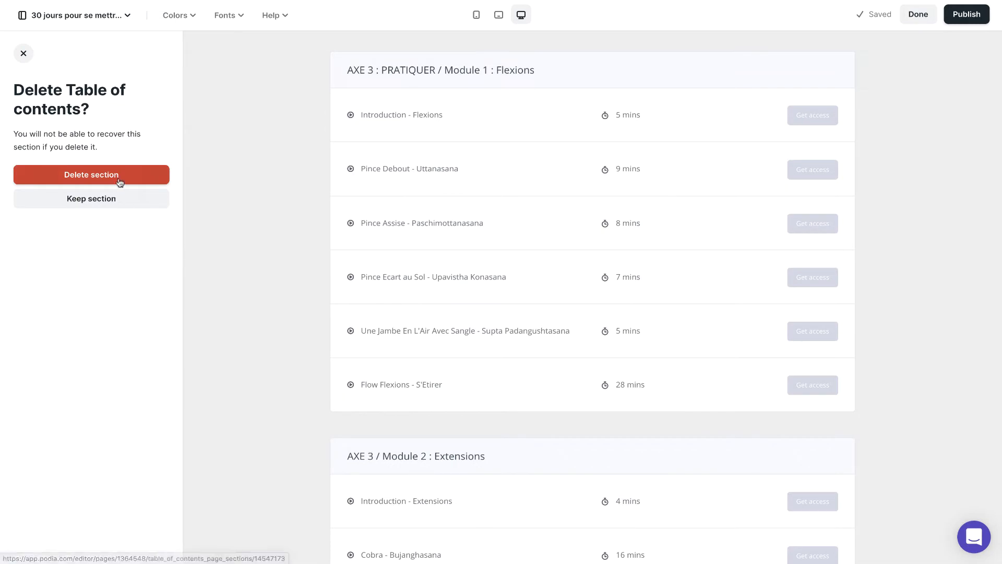
pyautogui.click(113, 175)
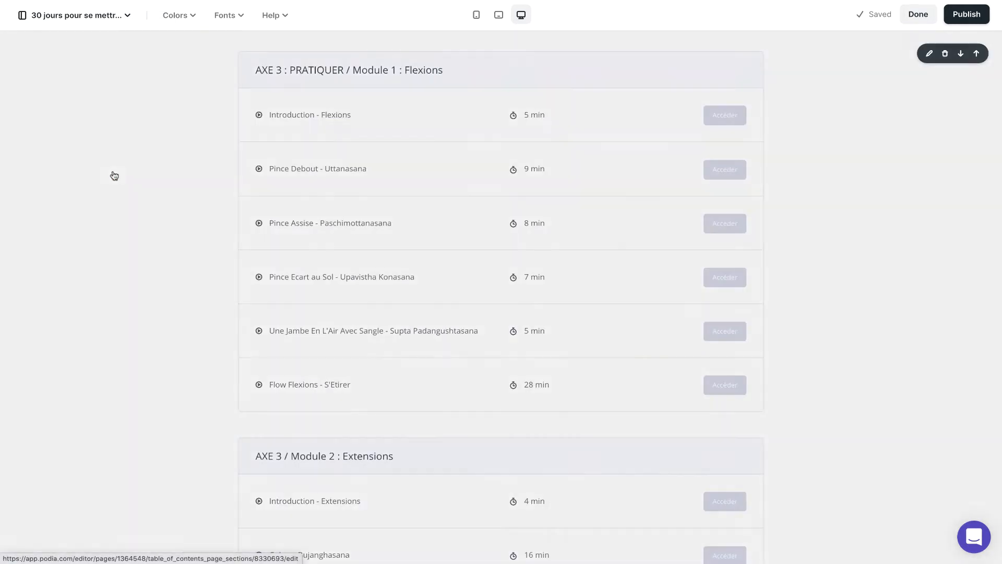
# Step: Add an Image section between the "Résumé du Contenu" and "Témoignages" sections
pyautogui.scroll(20, 637, 227)
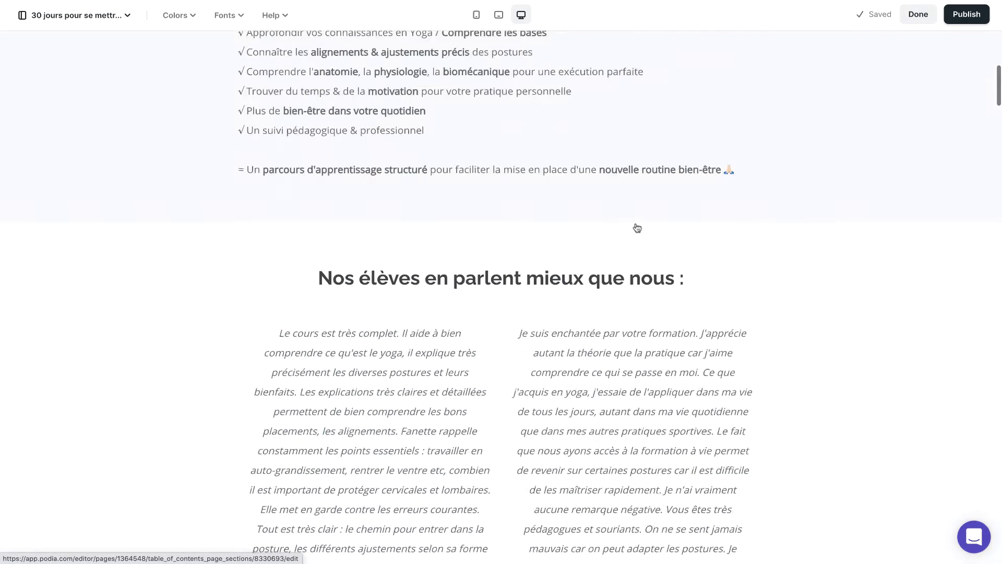
pyautogui.scroll(-20, 637, 228)
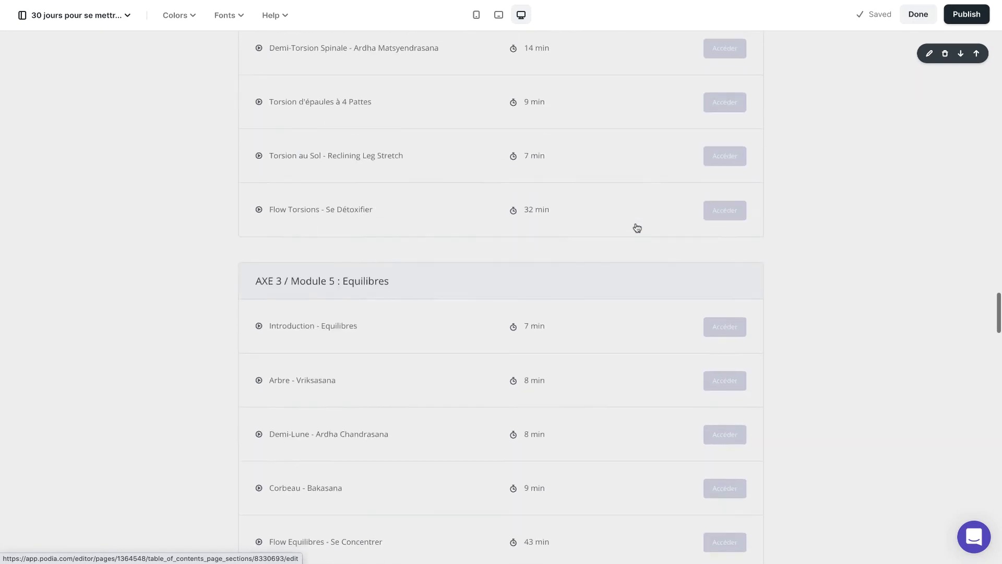
pyautogui.scroll(-10, 637, 227)
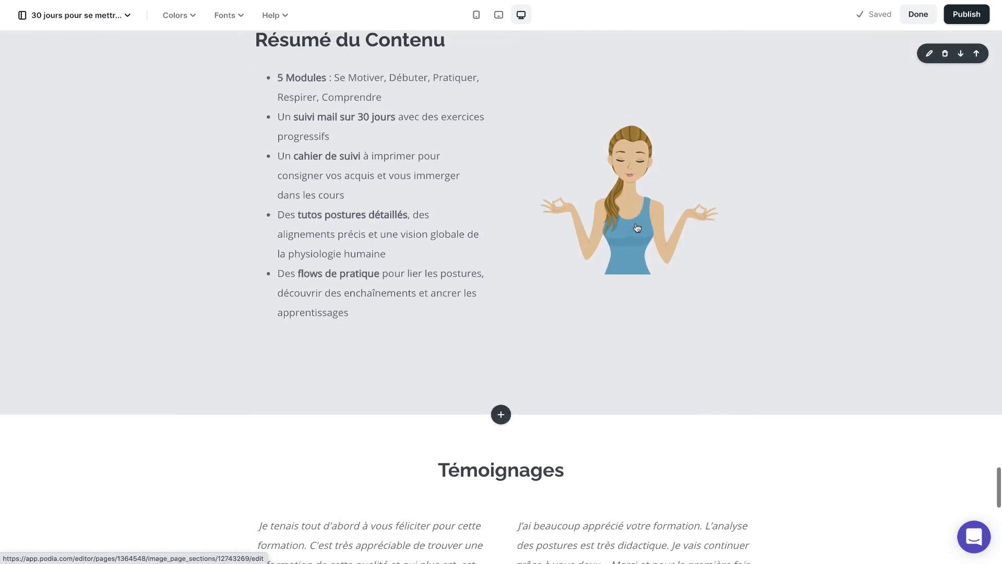
pyautogui.scroll(-4, 539, 398)
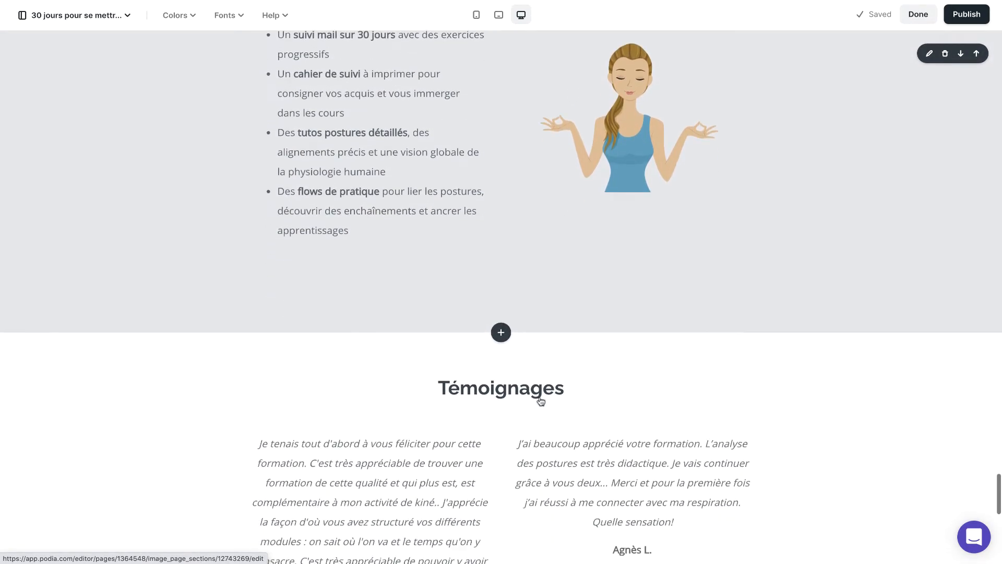
pyautogui.click(501, 272)
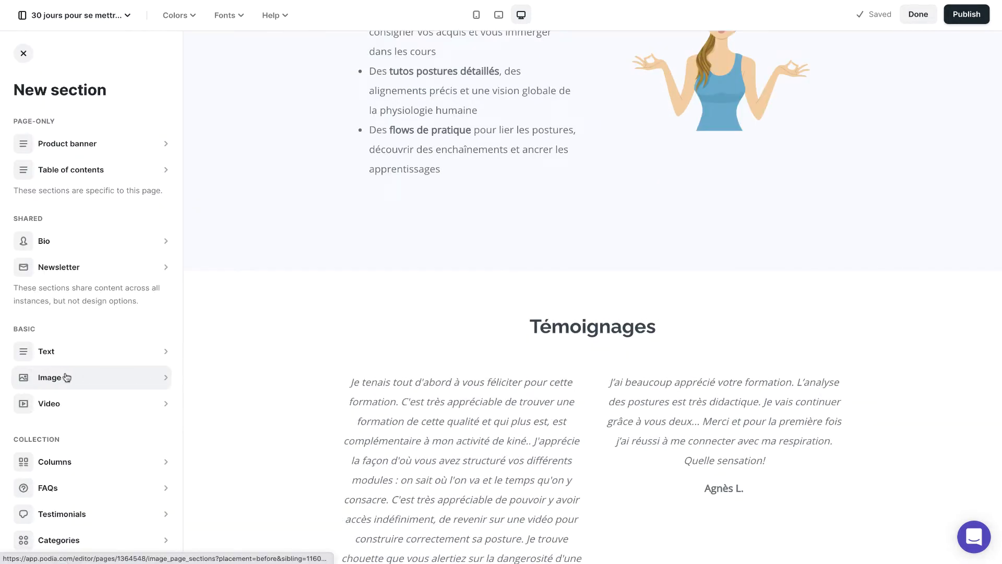
pyautogui.scroll(-1, 97, 469)
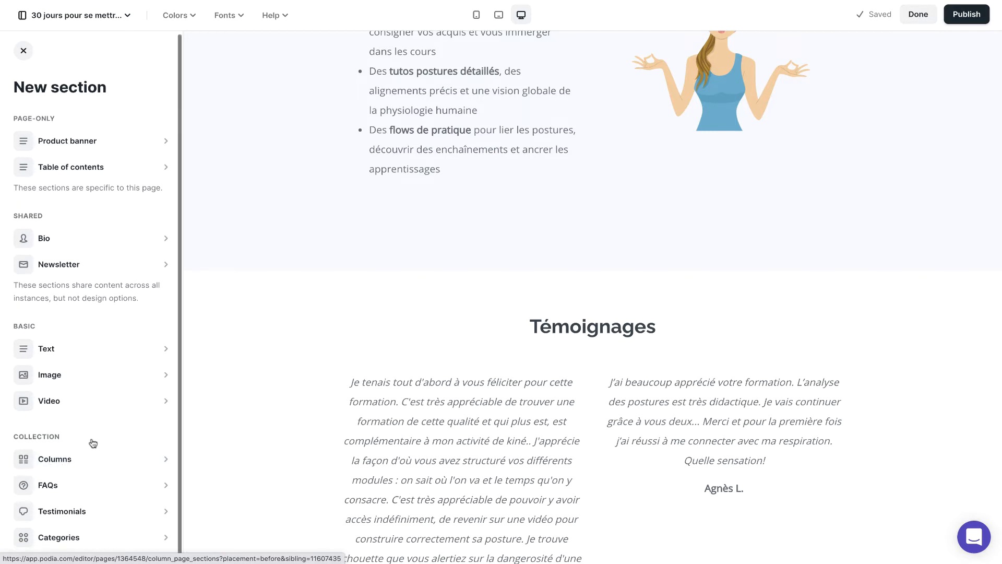
pyautogui.click(54, 374)
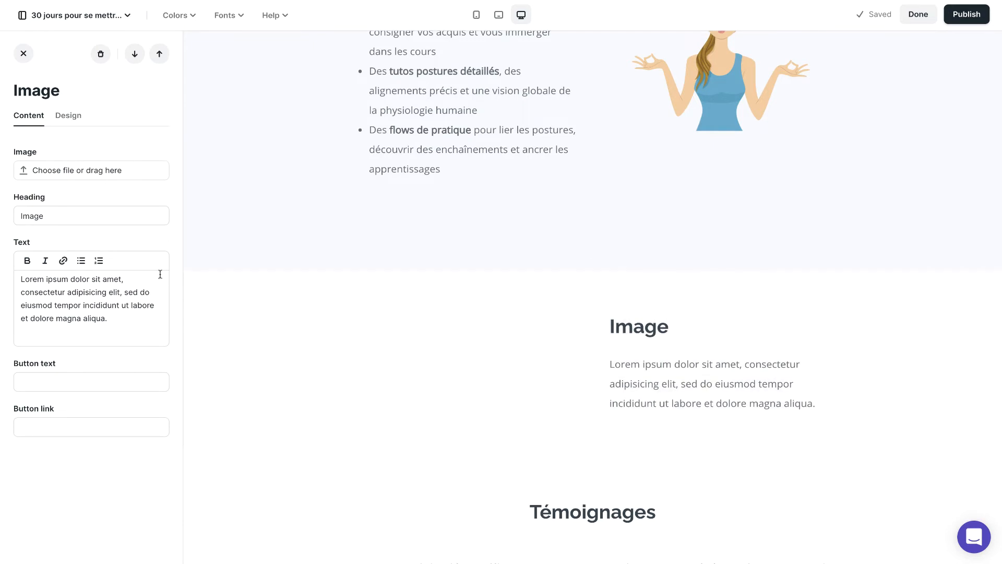
# Step: Upload the realisation-alaia-510 mockup picture to the Image section and set its heading to "Formation pour créer votre site"
pyautogui.click(71, 173)
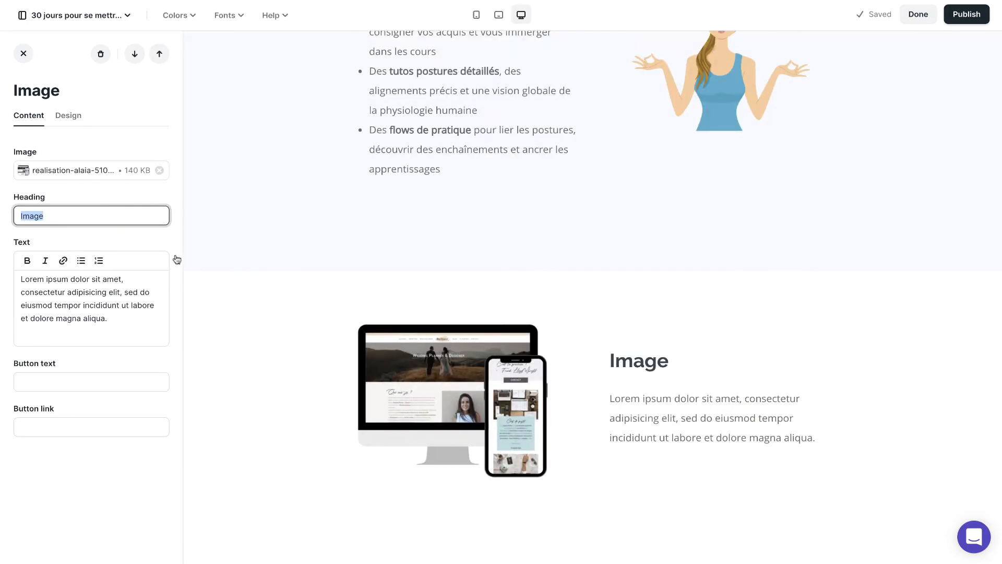
pyautogui.write('Formation pour créer vot')
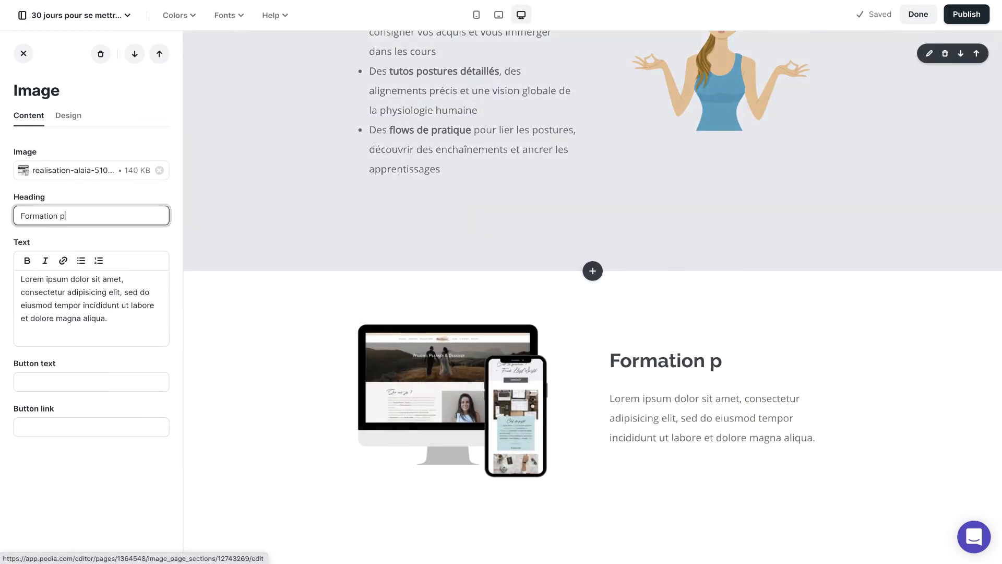
pyautogui.write('re site')
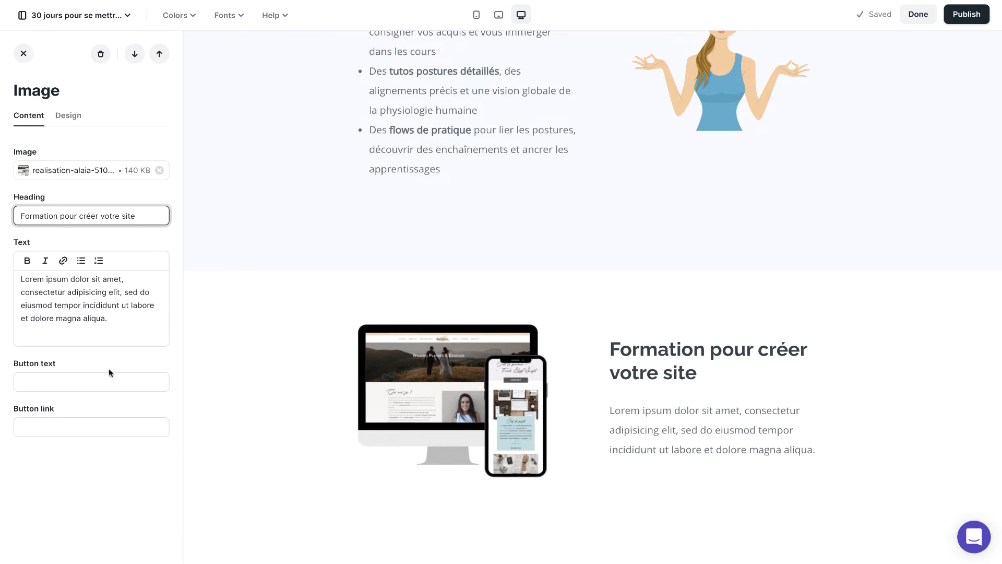
# Step: Give the Image section a button with the text "Cliquez ici" and the link "#"
pyautogui.click(96, 376)
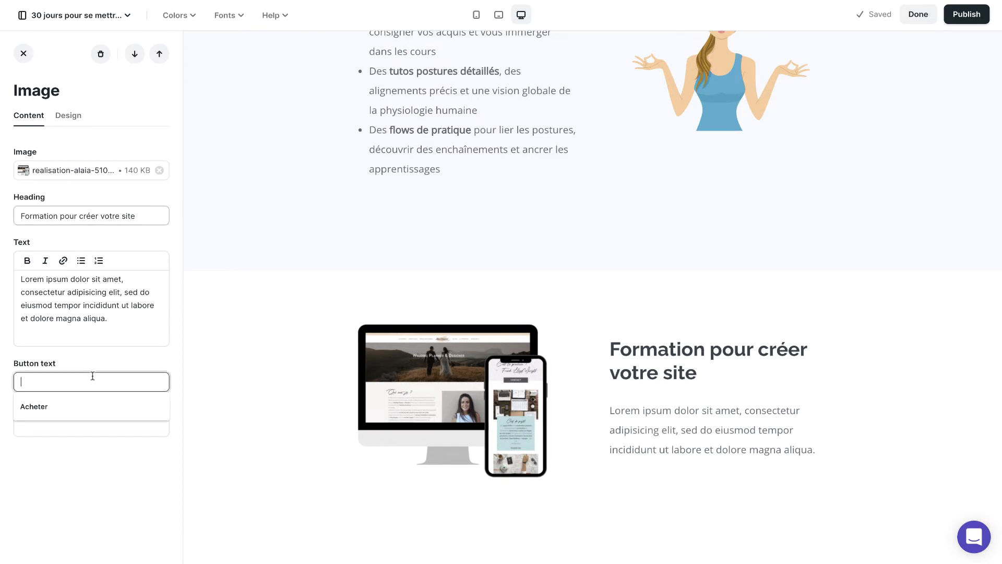
pyautogui.click(93, 425)
pyautogui.write('#')
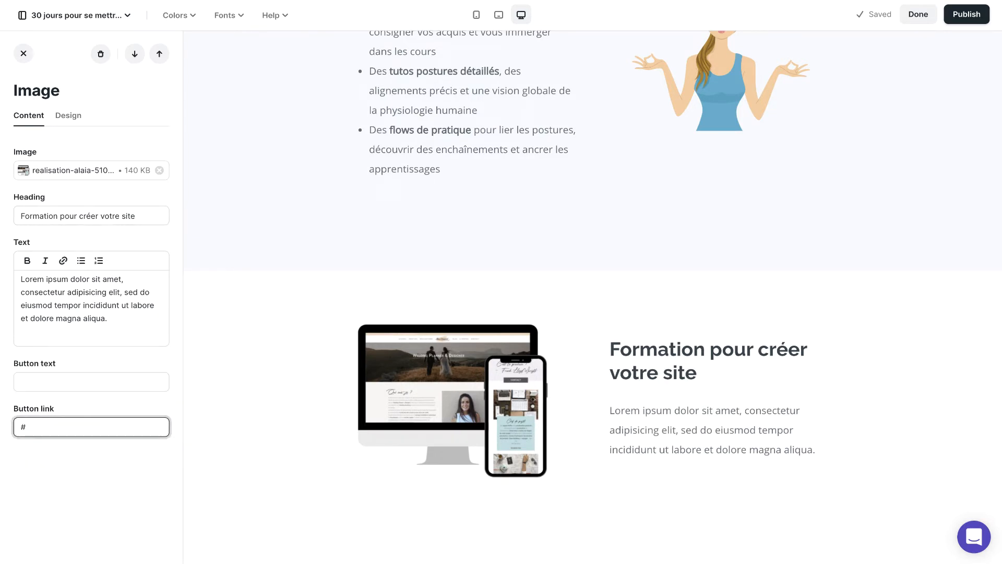
pyautogui.click(116, 378)
pyautogui.write('Cliqu')
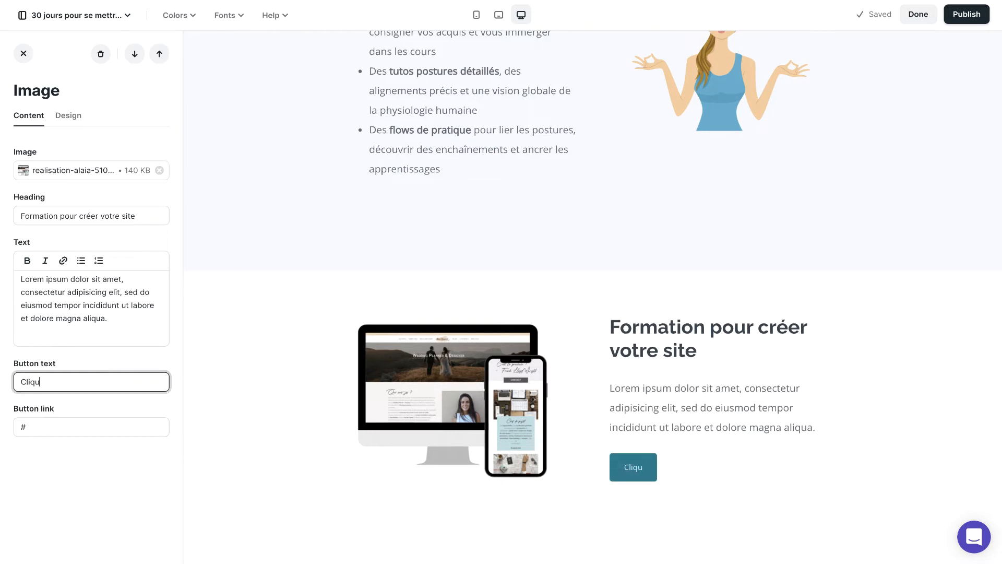
pyautogui.write('ez ici')
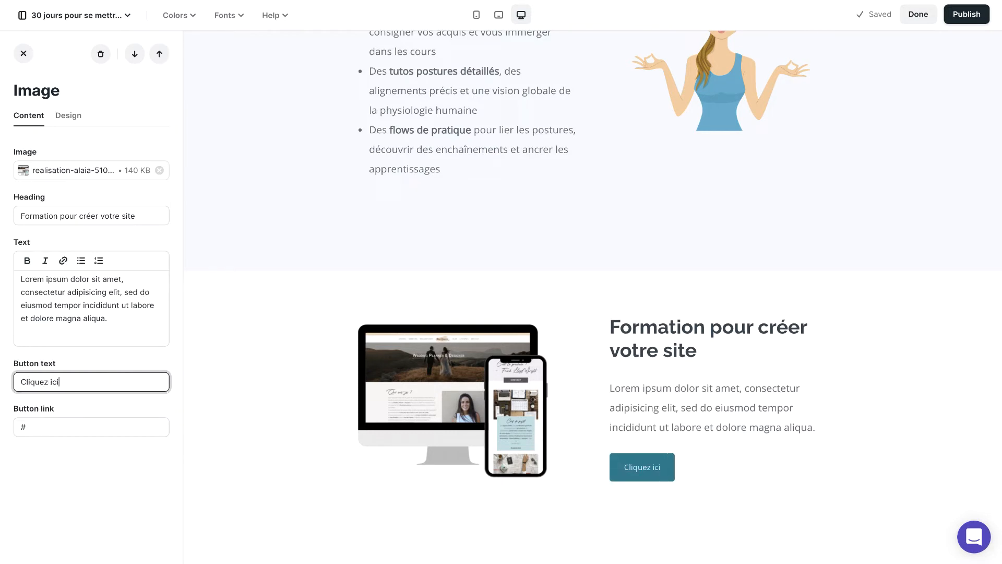
# Step: Switch the "Formation pour créer votre site" section to the custom color theme
pyautogui.click(69, 114)
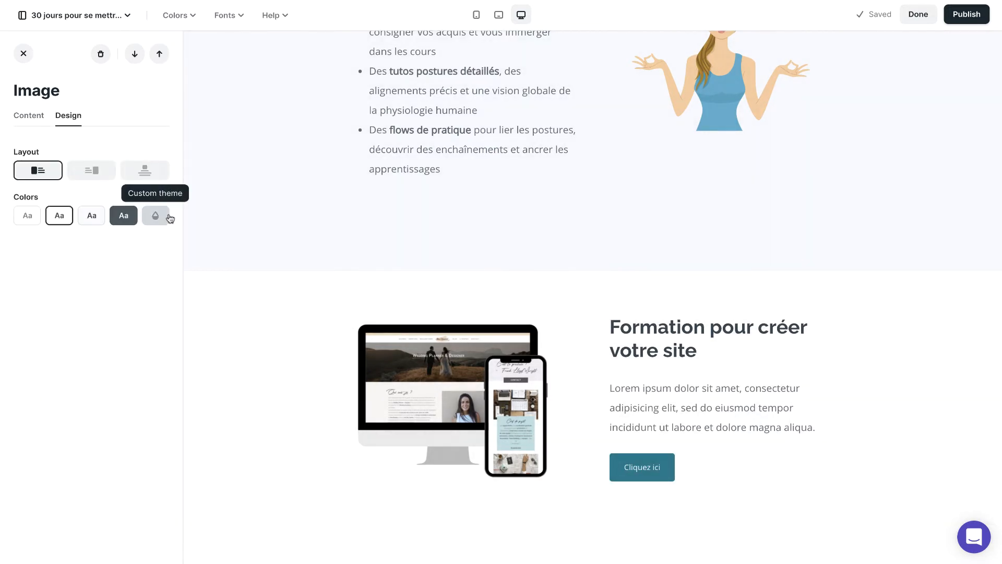
pyautogui.click(158, 219)
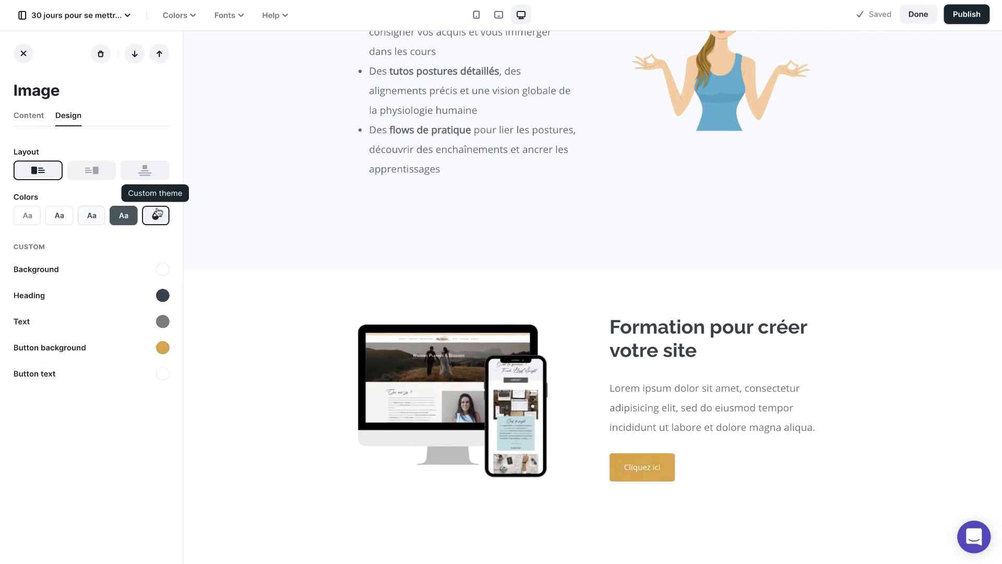
# Step: Try the right-aligned and centered layouts on the "Formation pour créer votre site" section and return it to the left-aligned layout
pyautogui.click(98, 173)
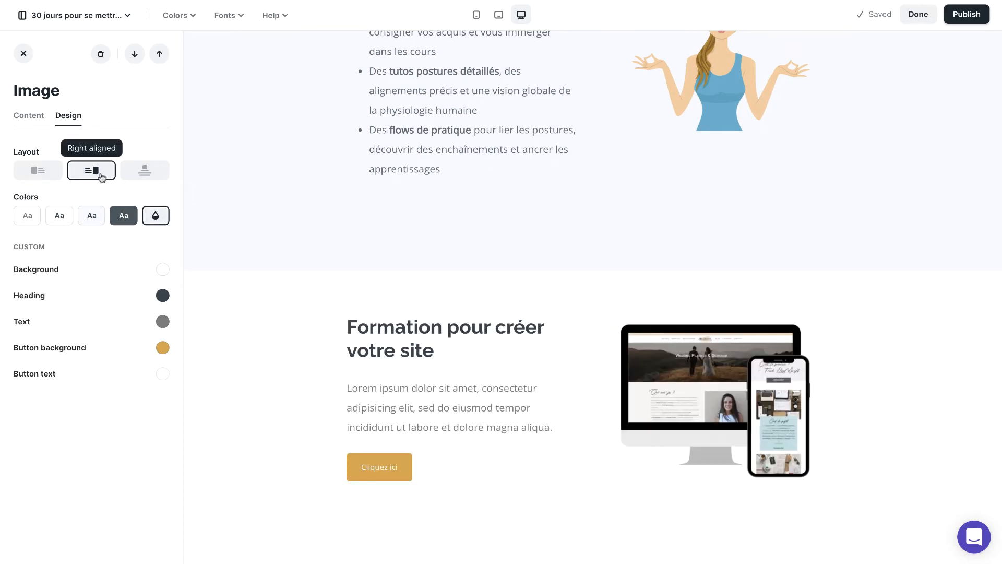
pyautogui.click(47, 173)
pyautogui.click(90, 169)
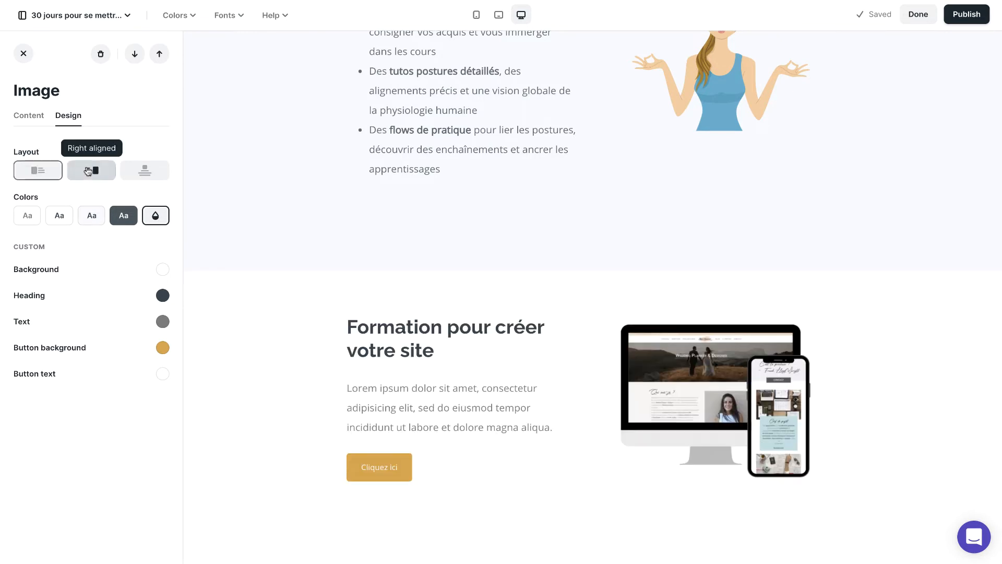
pyautogui.click(140, 168)
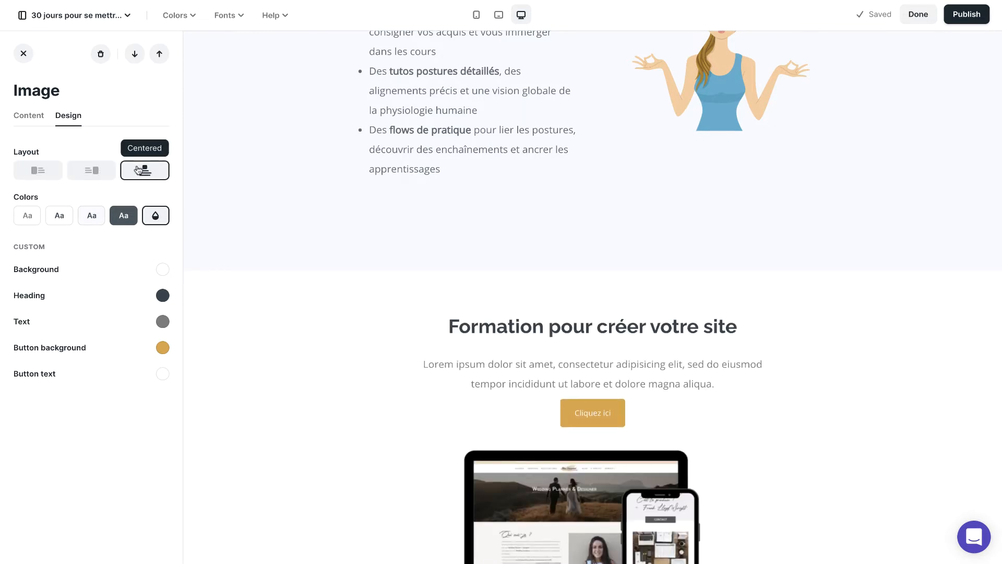
pyautogui.click(39, 171)
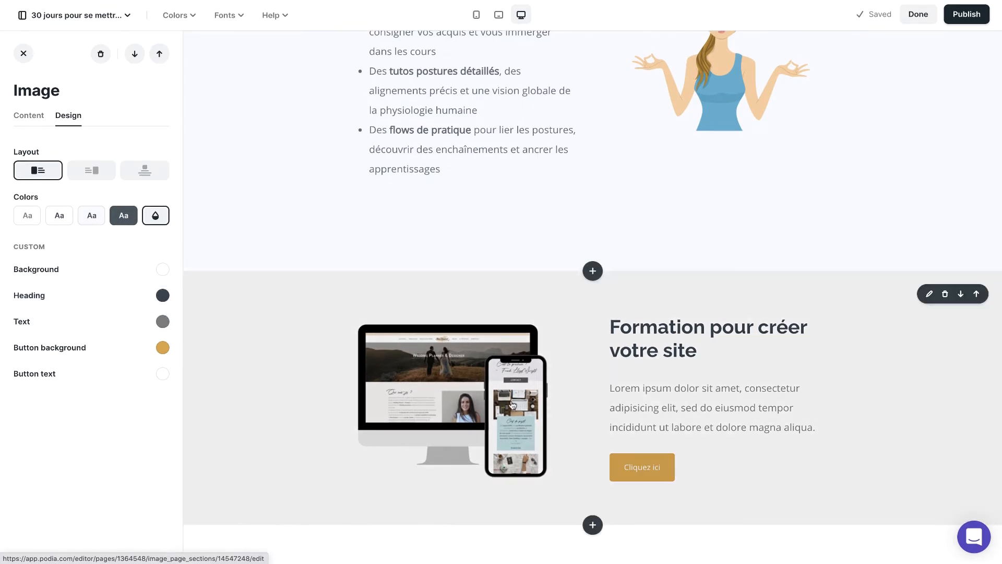
# Step: Change the button background of the "Formation pour créer votre site" section to blue-violet 4A3CBE
pyautogui.scroll(-1, 513, 405)
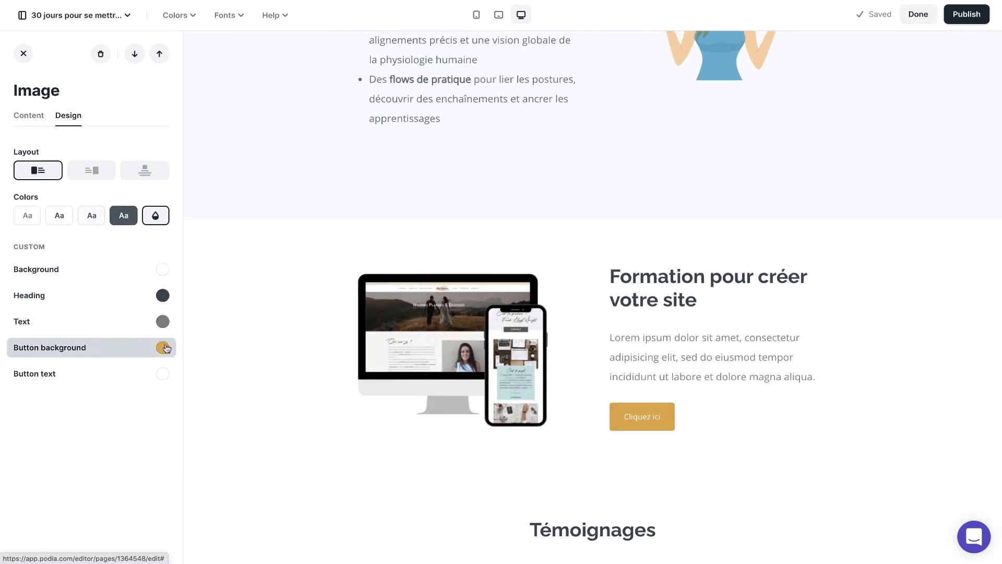
pyautogui.click(165, 348)
pyautogui.moveTo(129, 180)
pyautogui.mouseDown()
pyautogui.moveTo(25, 191)
pyautogui.moveTo(138, 137)
pyautogui.mouseUp()
pyautogui.moveTo(105, 230); pyautogui.dragTo(110, 229)
pyautogui.moveTo(137, 110); pyautogui.dragTo(121, 137)
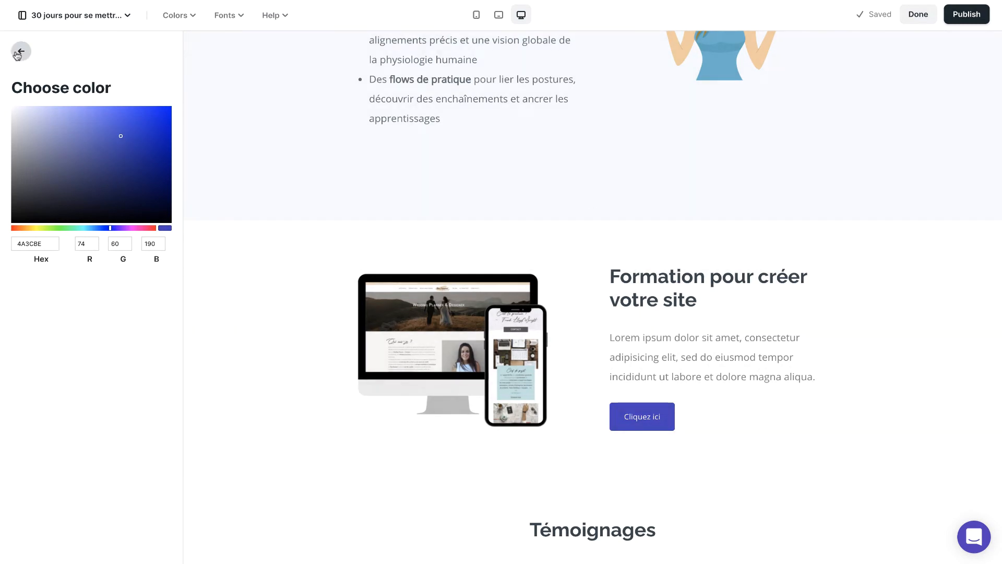
# Step: Change the text color of the "Formation pour créer votre site" section to a dark warm gray
pyautogui.click(21, 51)
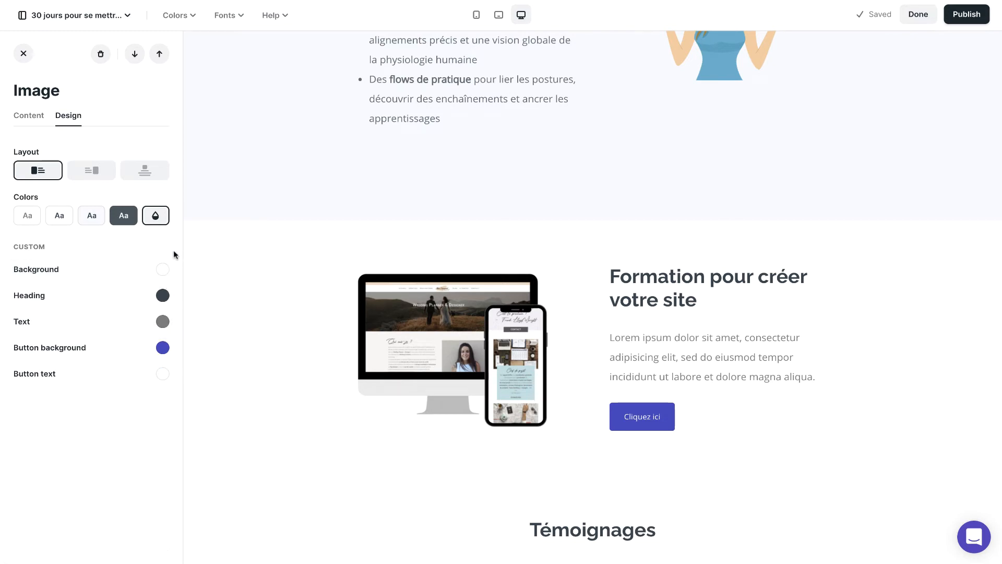
pyautogui.click(162, 321)
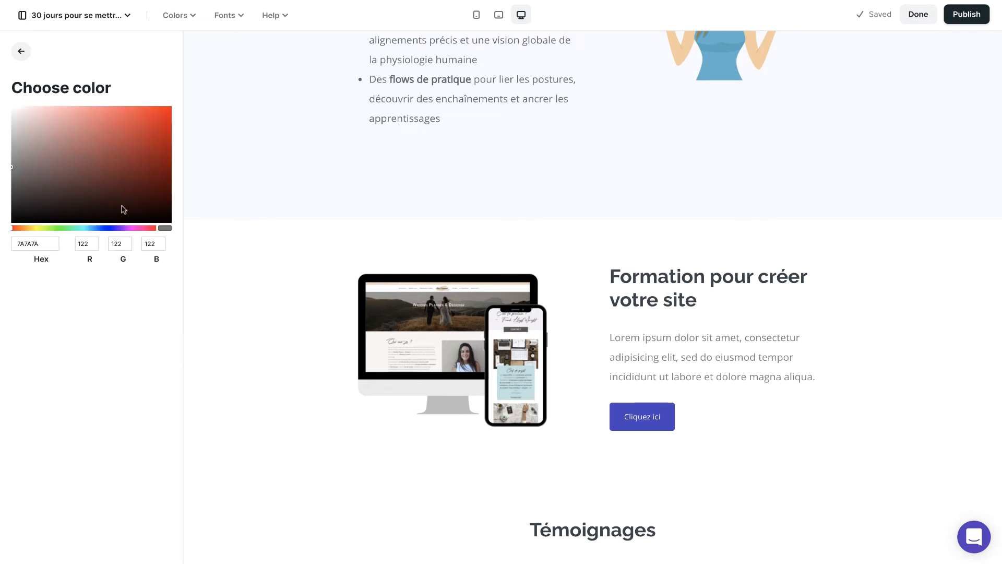
pyautogui.moveTo(123, 208)
pyautogui.mouseDown()
pyautogui.moveTo(74, 174)
pyautogui.moveTo(170, 135)
pyautogui.moveTo(184, 94)
pyautogui.moveTo(140, 157)
pyautogui.moveTo(129, 220)
pyautogui.mouseUp()
pyautogui.click(140, 229)
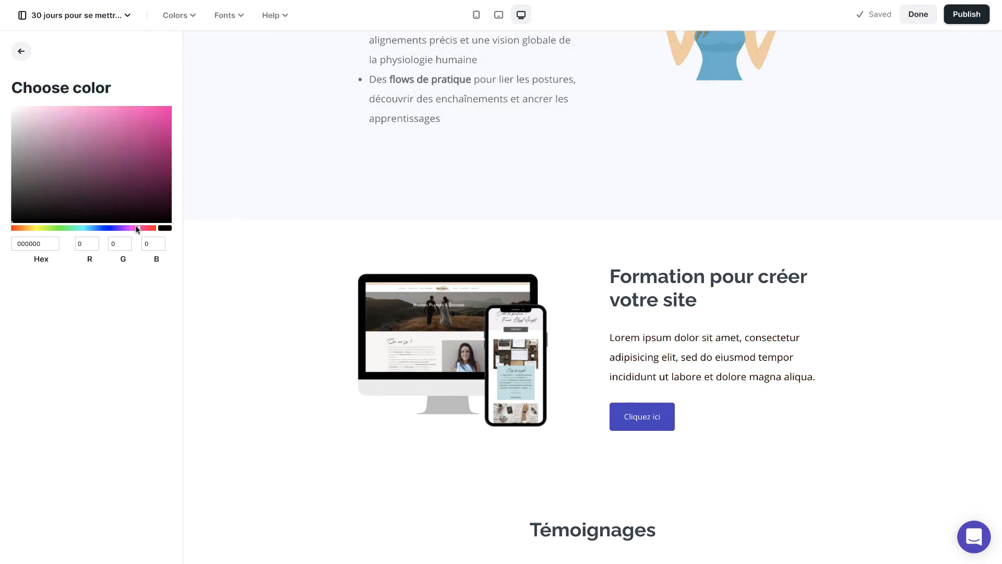
pyautogui.moveTo(40, 228); pyautogui.dragTo(23, 227)
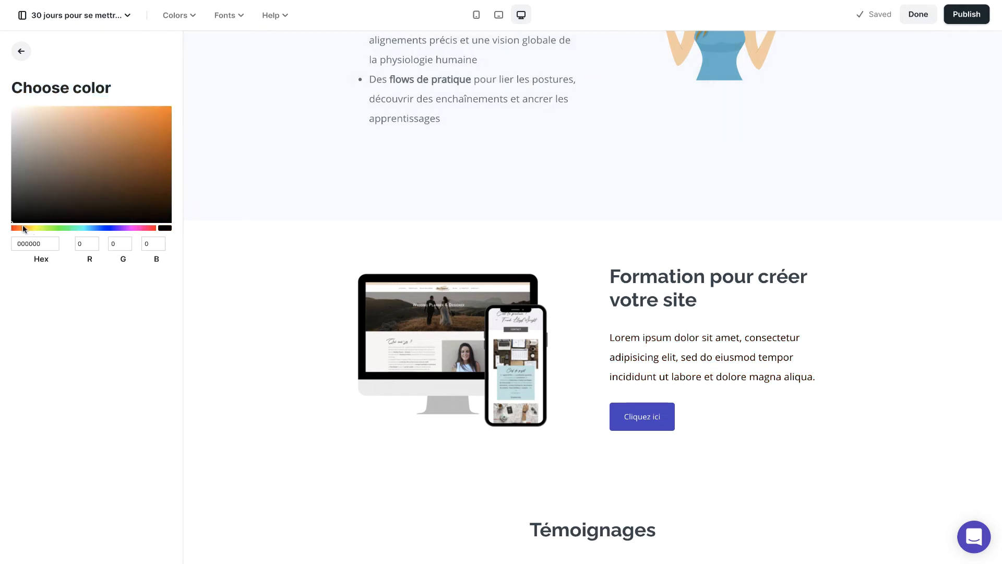
pyautogui.click(67, 192)
pyautogui.moveTo(70, 194)
pyautogui.mouseDown()
pyautogui.moveTo(195, 85)
pyautogui.moveTo(135, 107)
pyautogui.moveTo(92, 102)
pyautogui.moveTo(2, 145)
pyautogui.moveTo(1, 130)
pyautogui.moveTo(13, 127)
pyautogui.moveTo(23, 176)
pyautogui.mouseUp()
pyautogui.click(21, 51)
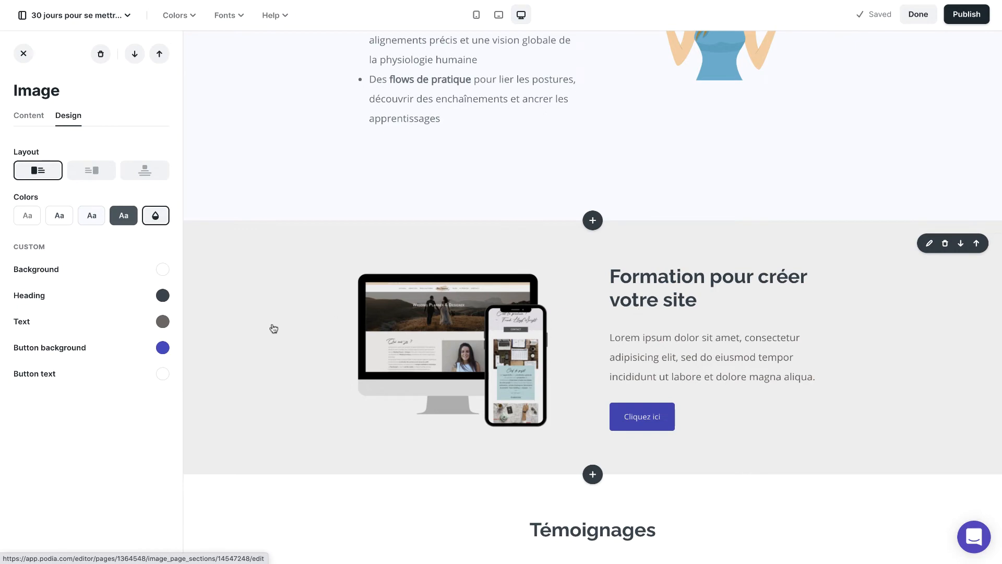
# Step: Delete the "Formation pour créer votre site" section from the sales page
pyautogui.scroll(-3, 833, 357)
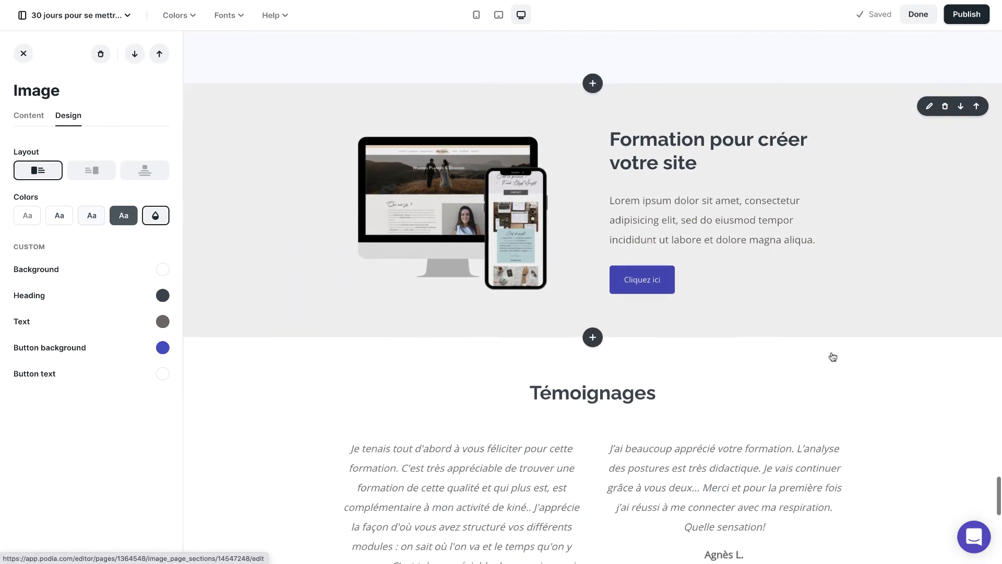
pyautogui.scroll(-3, 832, 356)
pyautogui.scroll(3, 805, 275)
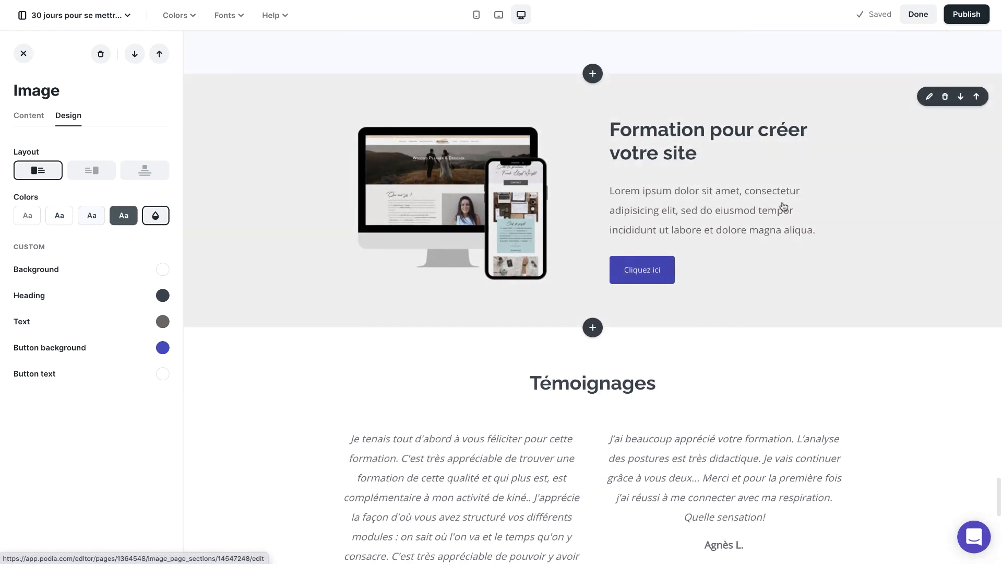
pyautogui.scroll(-10, 673, 209)
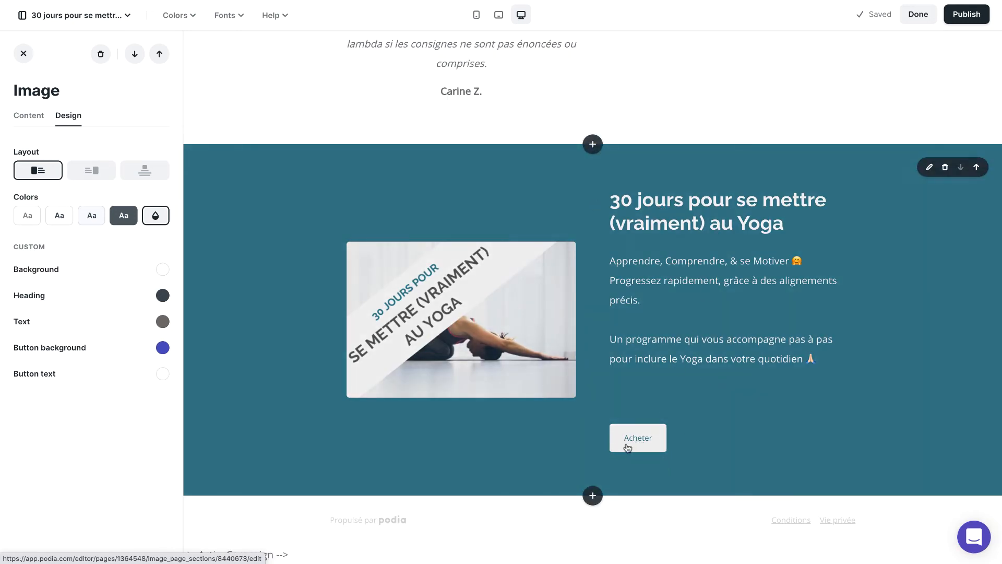
pyautogui.scroll(15, 705, 157)
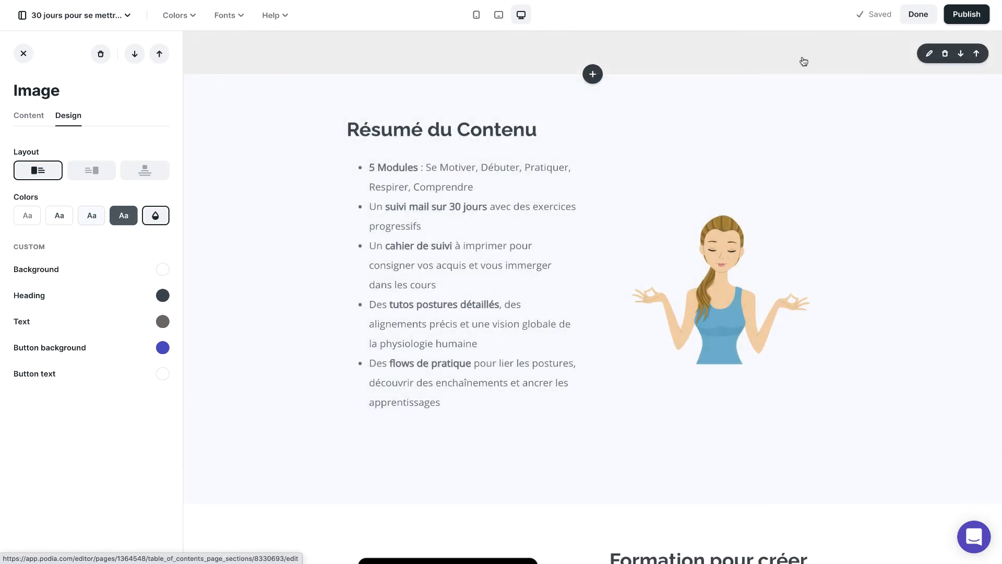
pyautogui.scroll(5, 843, 150)
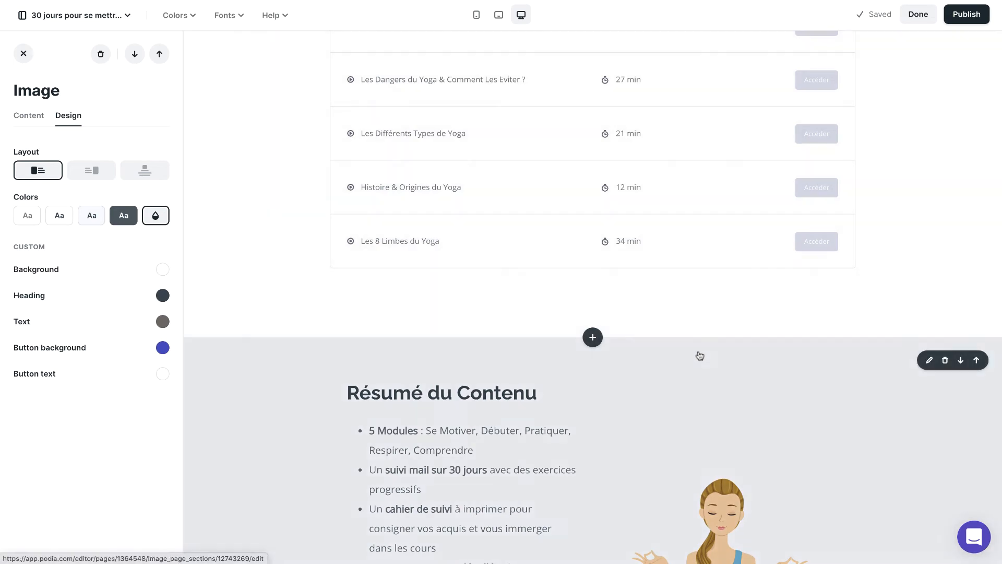
pyautogui.scroll(-10, 685, 365)
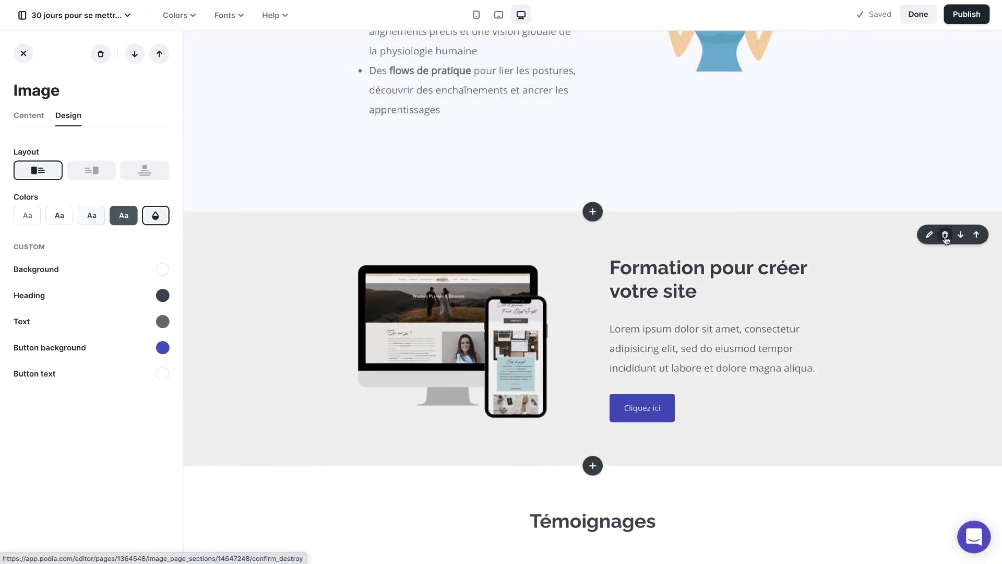
pyautogui.click(945, 235)
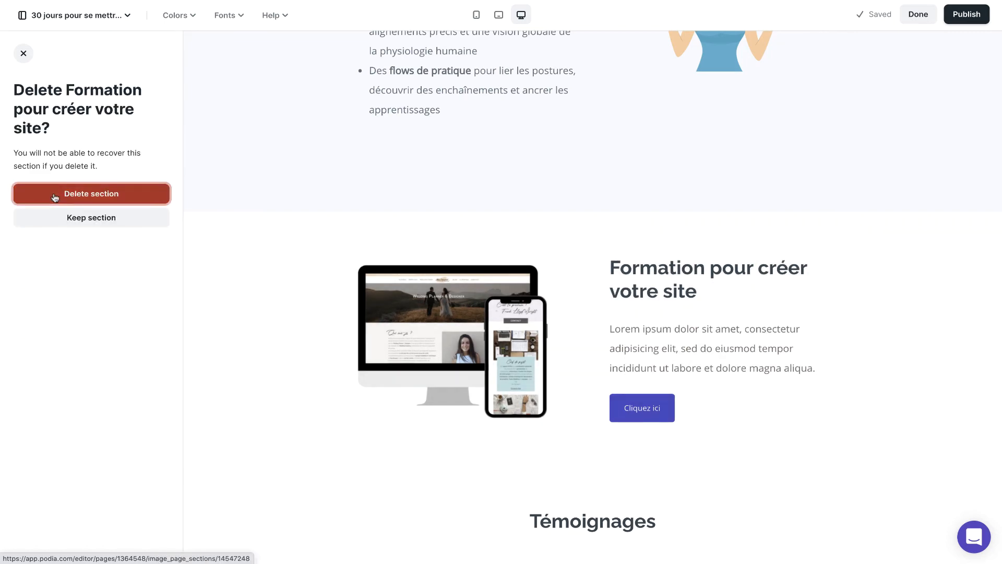
pyautogui.click(55, 198)
# Step: Publish the sales page and open the live site
pyautogui.scroll(-20, 729, 280)
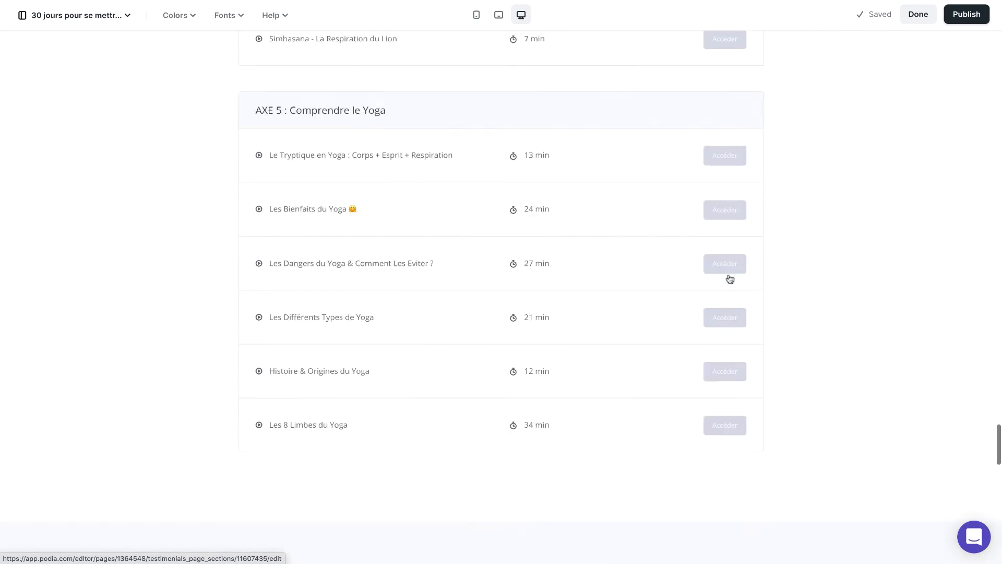
pyautogui.scroll(20, 729, 278)
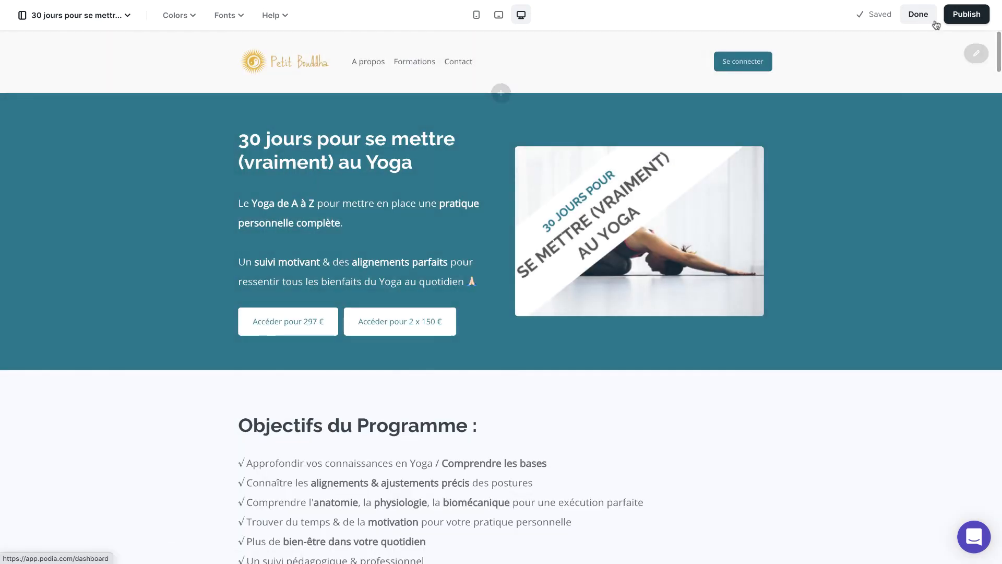
pyautogui.click(968, 14)
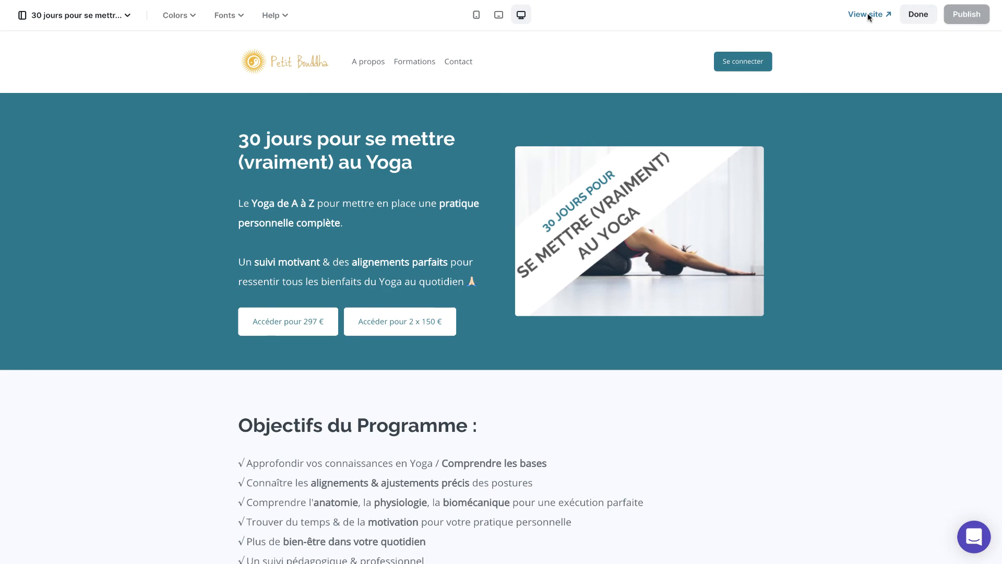
pyautogui.click(867, 14)
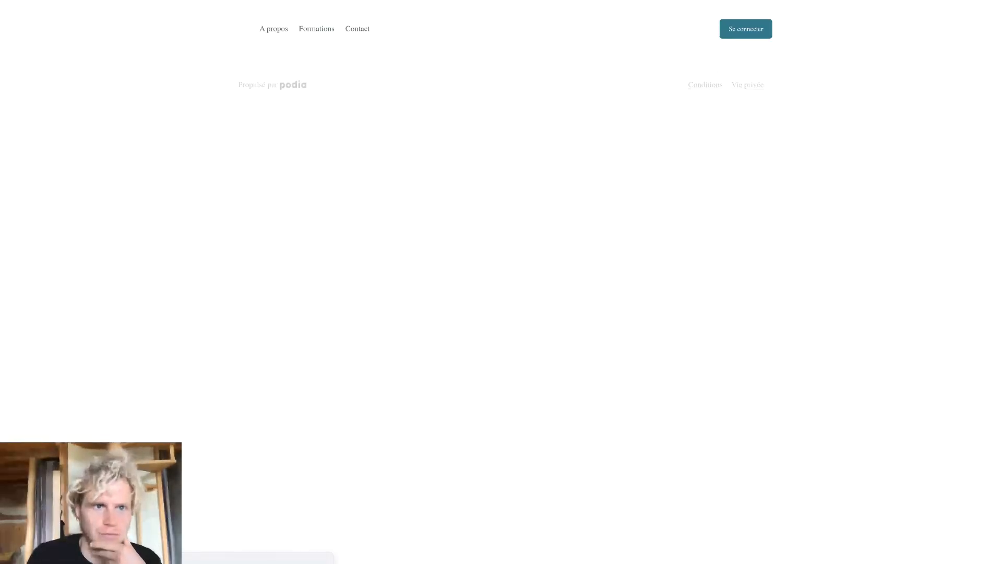
# Step: Review the published sales page through to its closing section and open the purchase form with its "Acheter" button
pyautogui.scroll(-15, 527, 439)
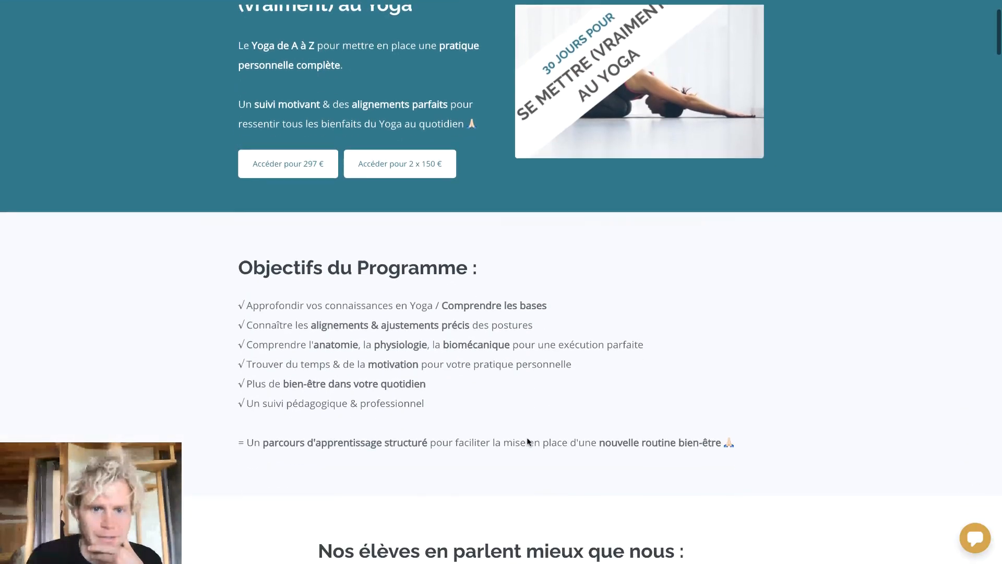
pyautogui.scroll(-20, 527, 441)
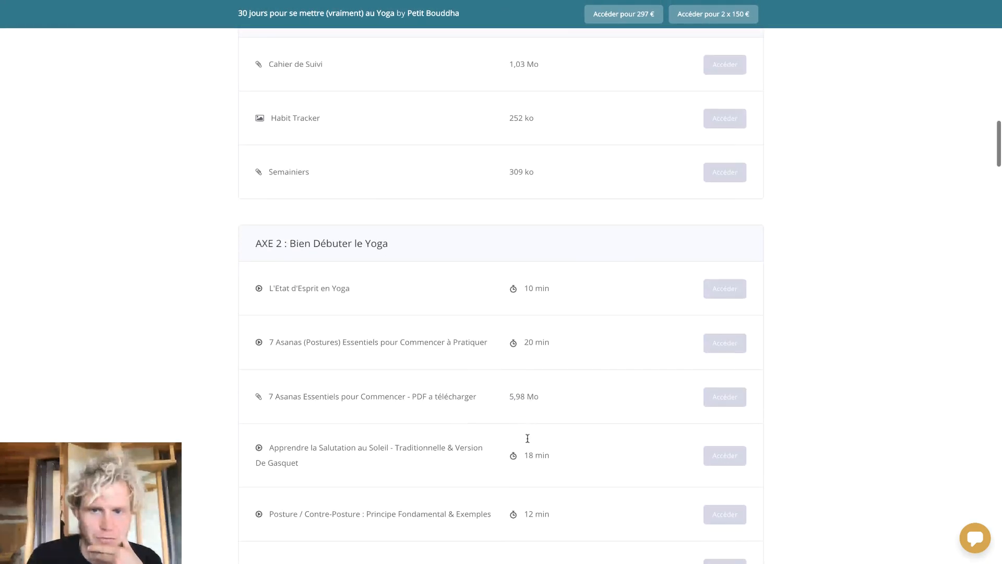
pyautogui.scroll(-15, 527, 439)
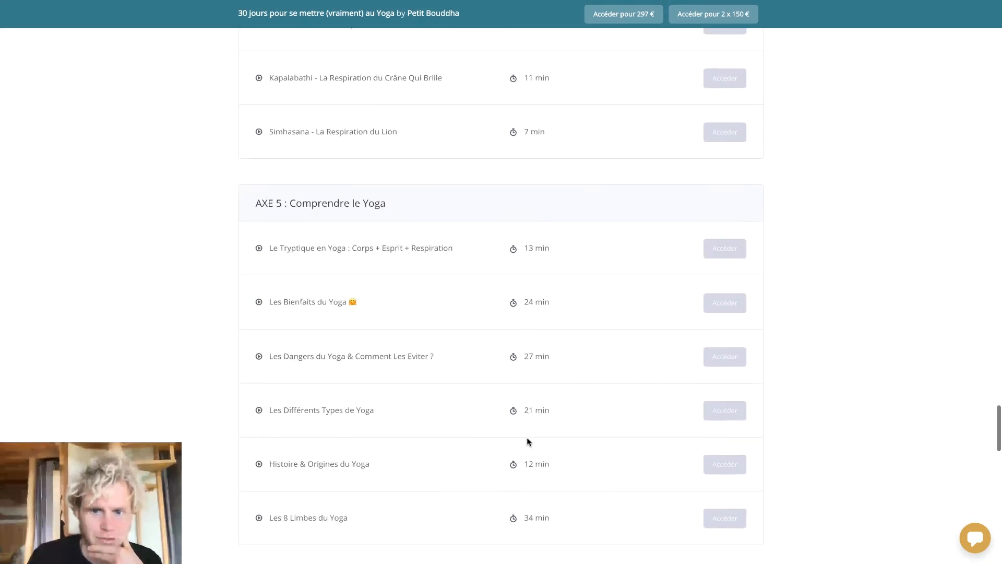
pyautogui.scroll(2, 485, 235)
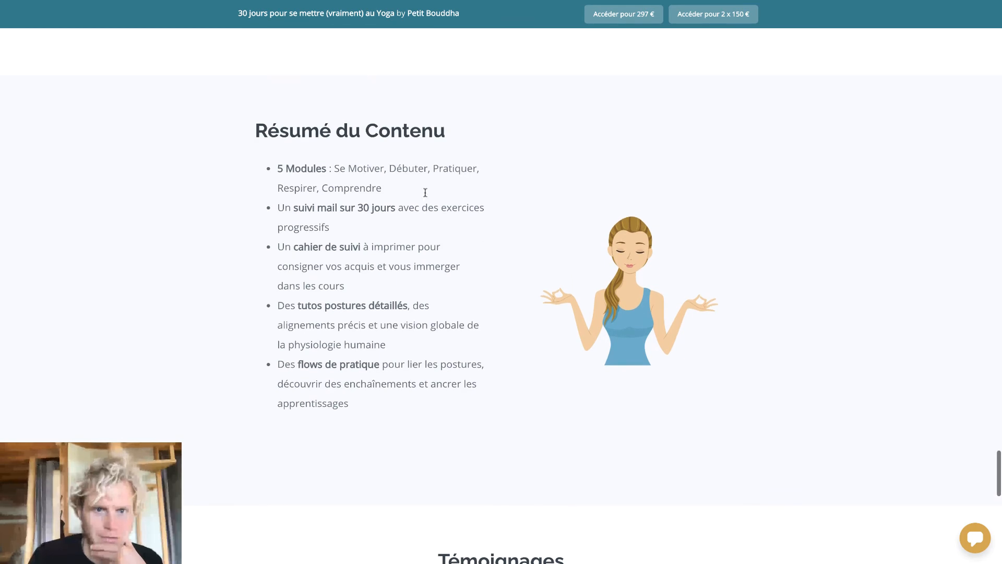
pyautogui.scroll(-9, 510, 337)
pyautogui.scroll(-5, 509, 336)
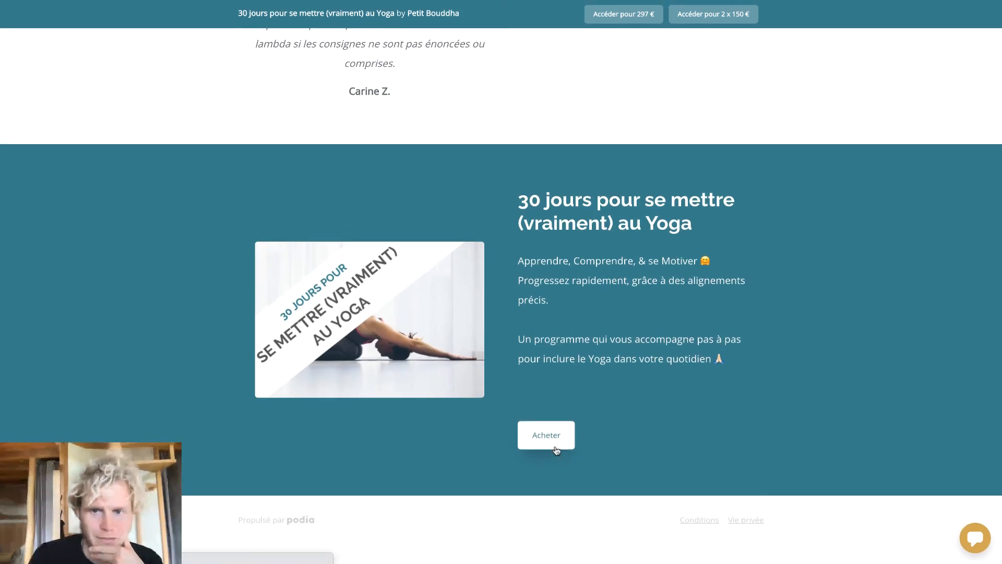
pyautogui.click(555, 447)
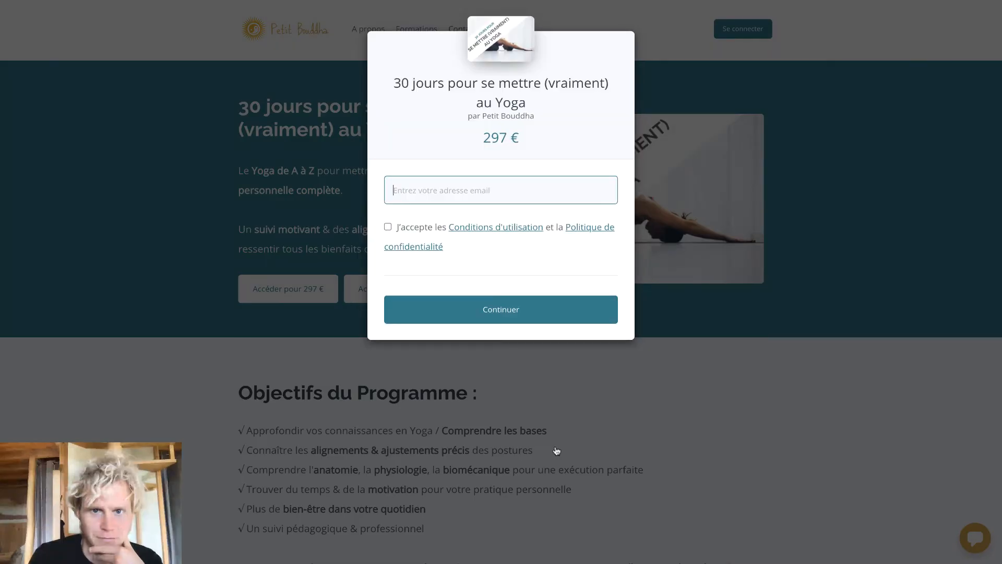
# Step: Enter a test email address in the purchase form, accept the terms of use and privacy policy, and continue to payment
pyautogui.moveTo(517, 137); pyautogui.dragTo(459, 136)
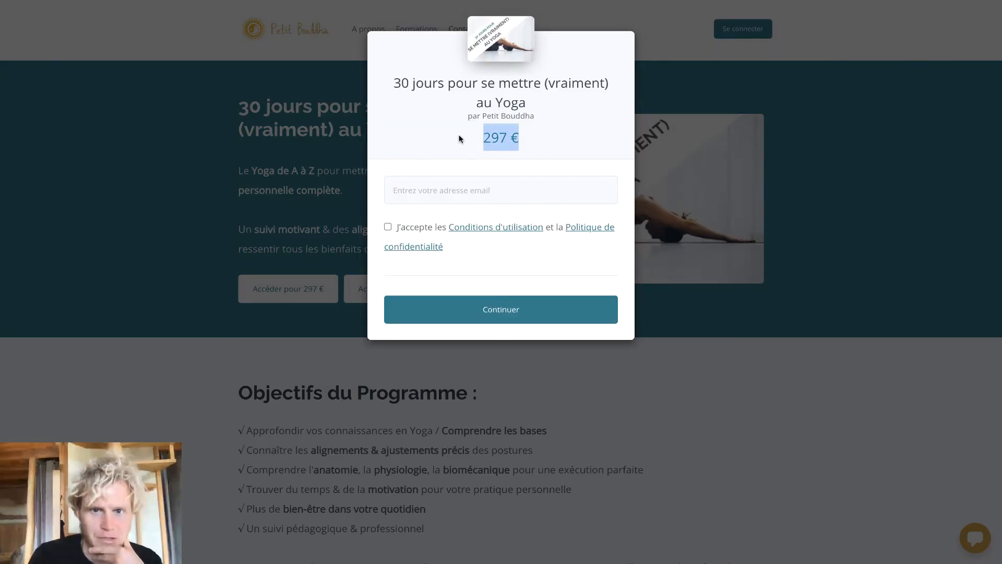
pyautogui.click(440, 172)
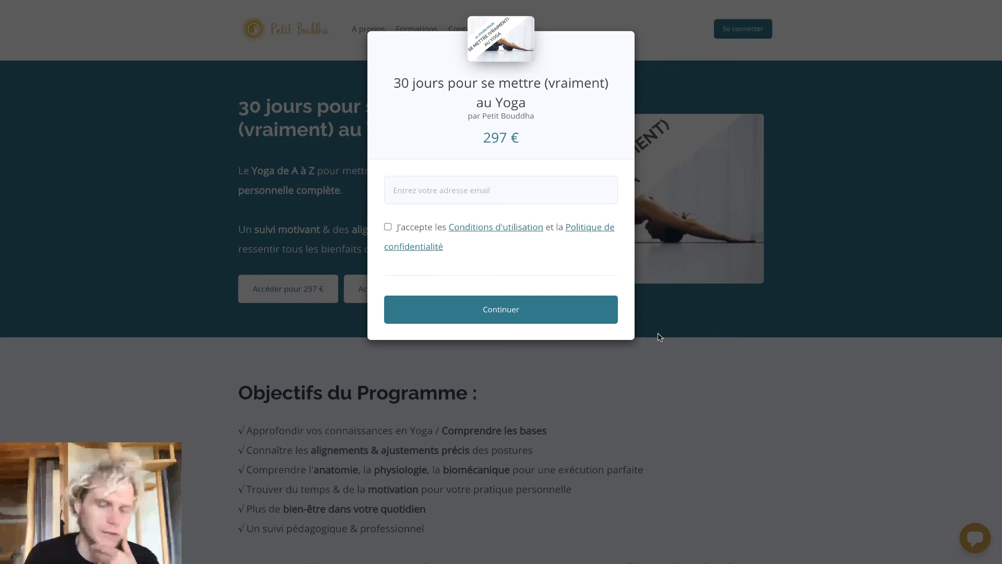
pyautogui.press('Tab')
pyautogui.write('test@gmail.')
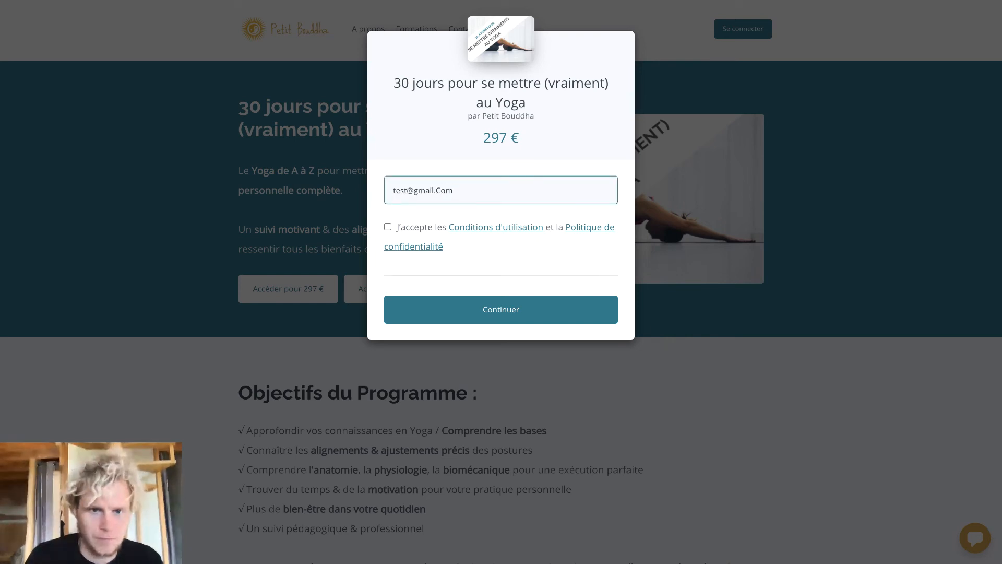
pyautogui.click(385, 230)
pyautogui.click(426, 298)
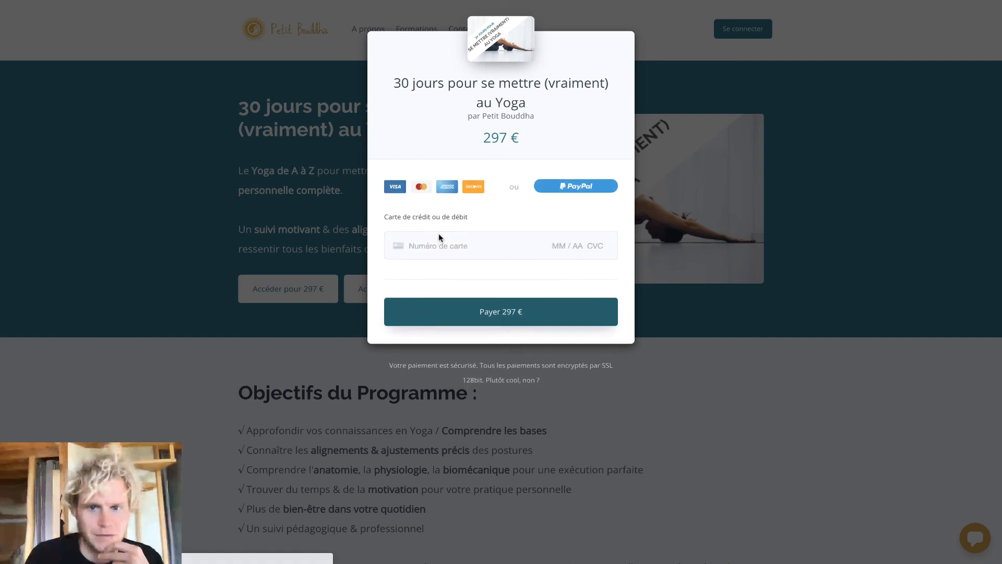
# Step: Check the card number field and its saved-card suggestions without choosing a card
pyautogui.click(459, 249)
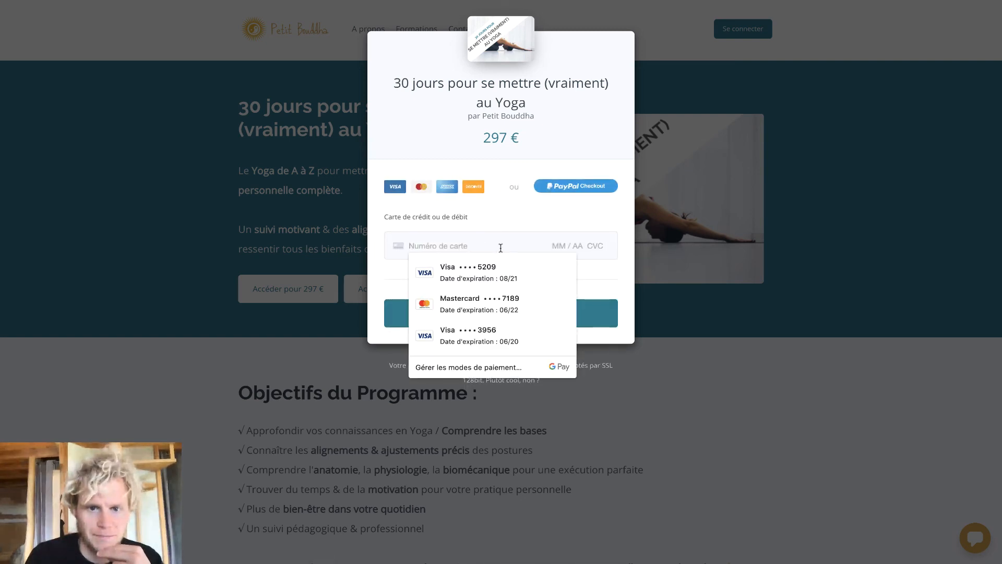
pyautogui.click(479, 232)
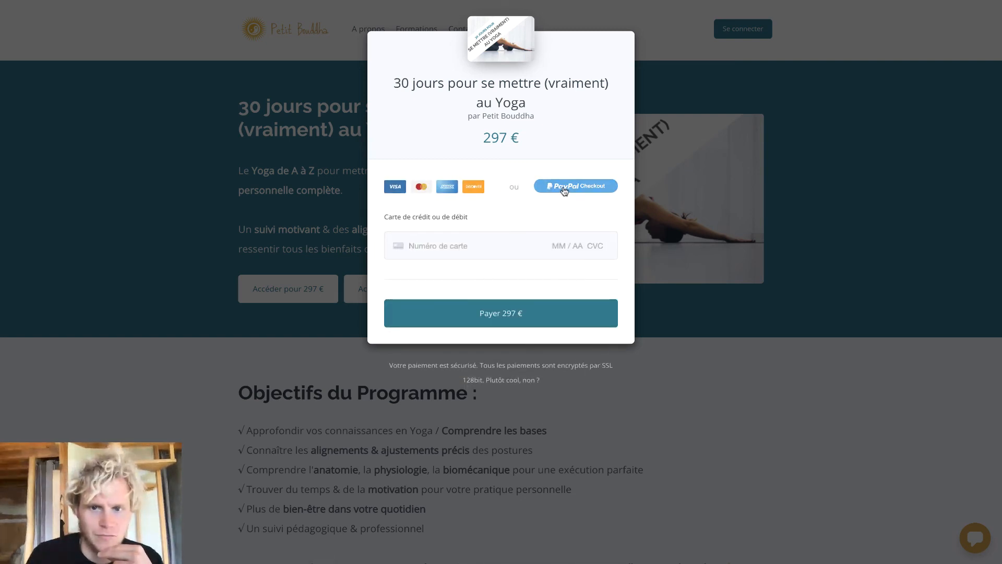